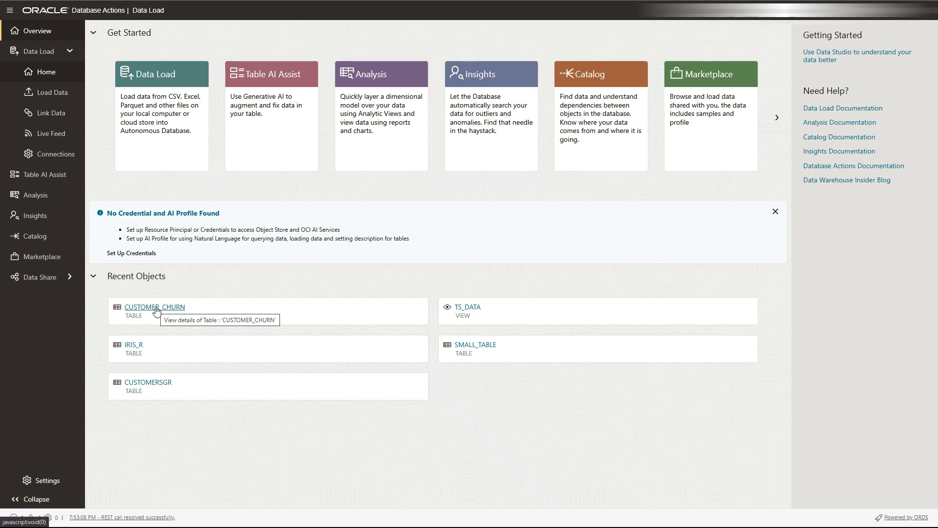
Open the CUSTOMER_CHURN preview and scroll across to aggregated columns like AGG_SALES_M3 and AVG_DISC_M3
click(156, 310)
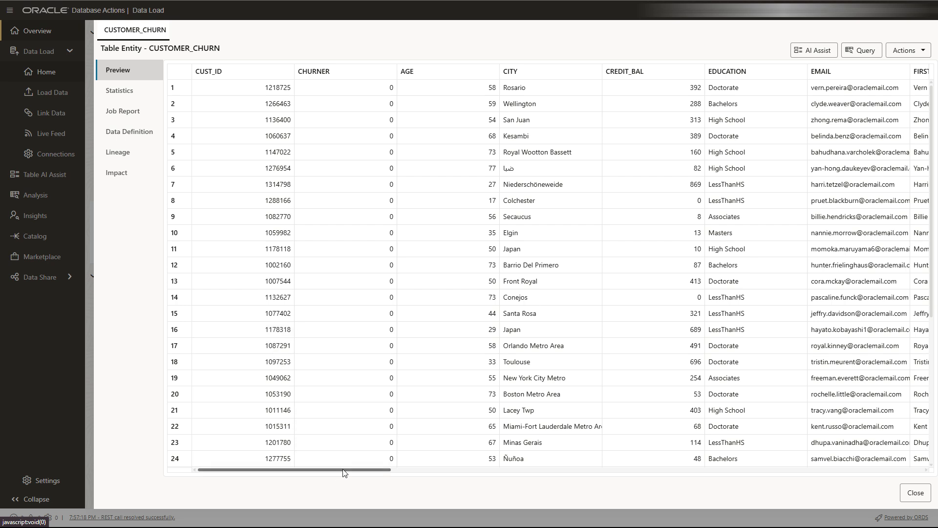
drag(342, 469, 373, 469)
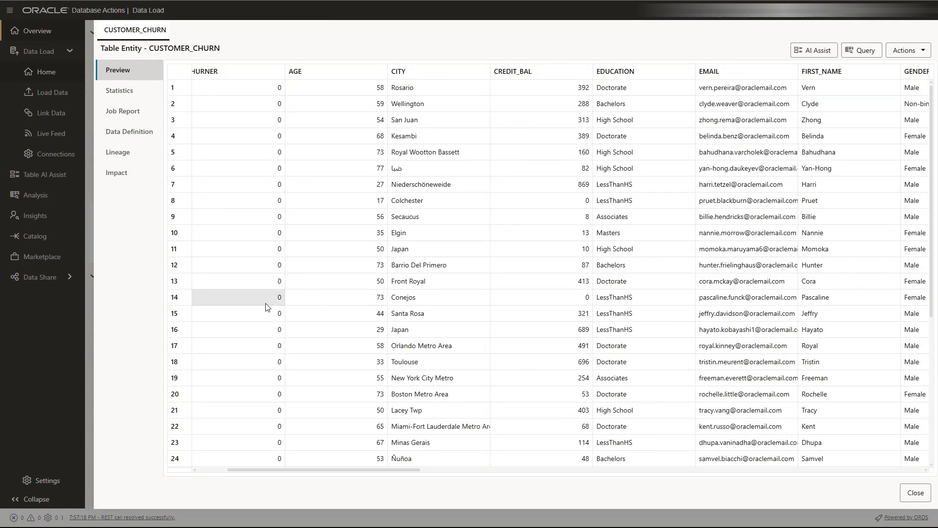
drag(402, 470, 585, 449)
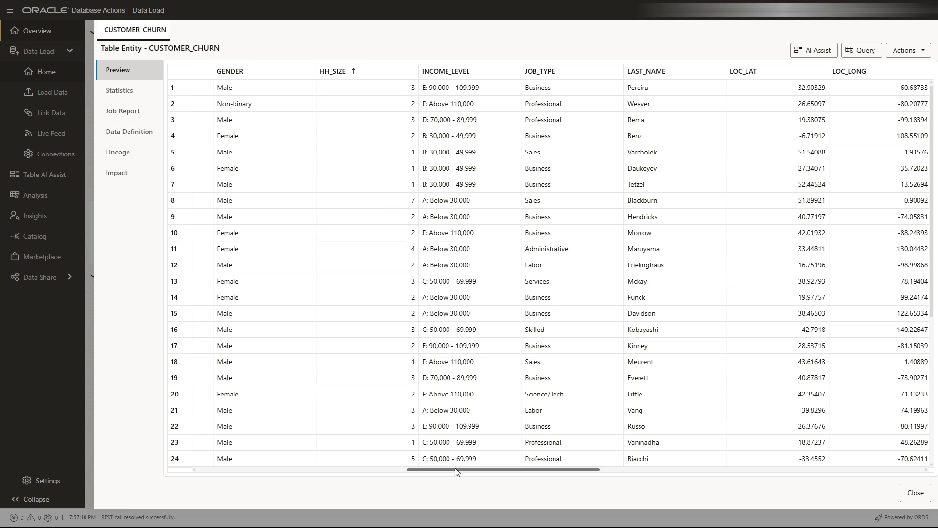
drag(540, 472, 873, 438)
drag(548, 469, 819, 468)
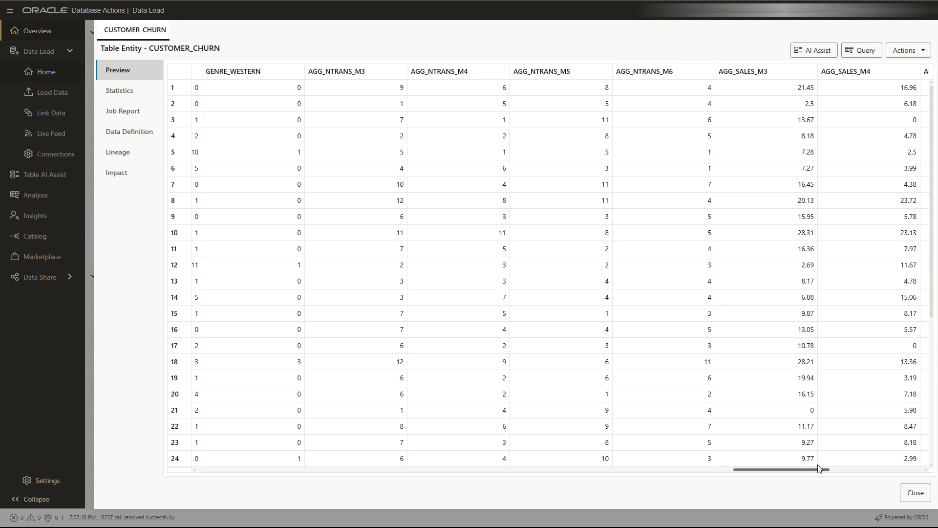
drag(819, 467, 937, 462)
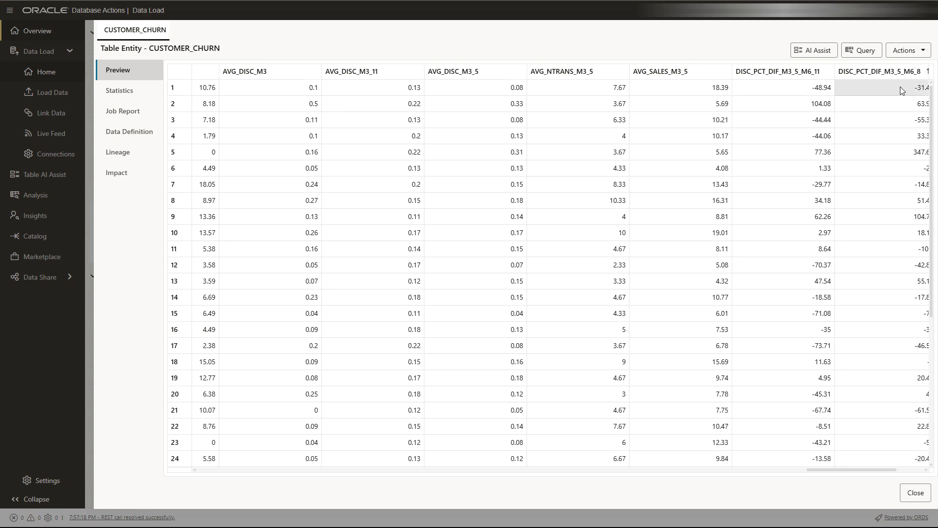
Inspect the CUSTOMER_CHURN statistics charts covering 1,433 rows and 58 columns
click(125, 101)
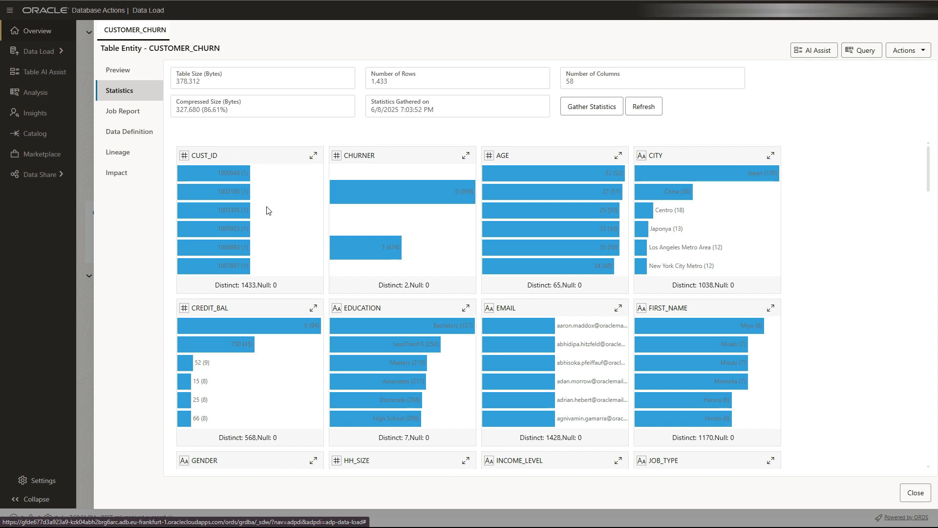
mouse_move(449, 207)
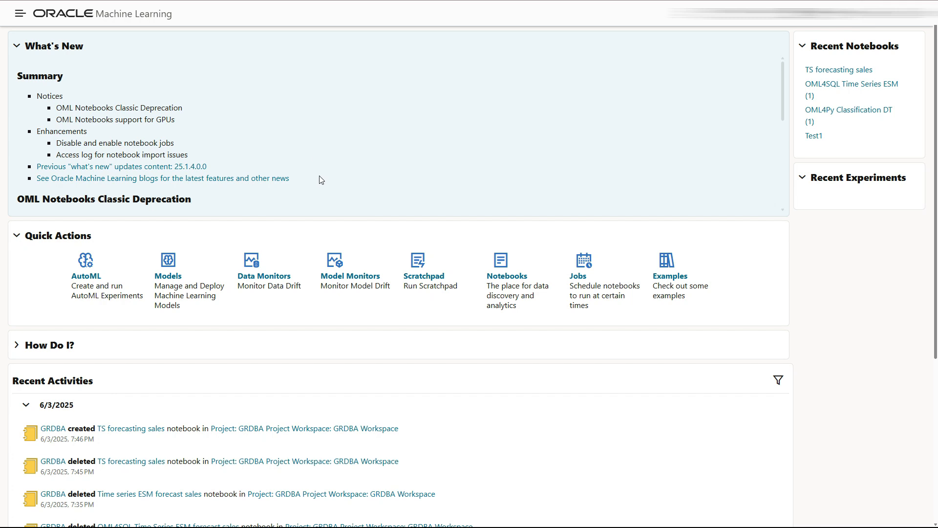
Create an AutoML experiment called 'first expirment for customer churning' with comment 'on the first dataset'
click(90, 265)
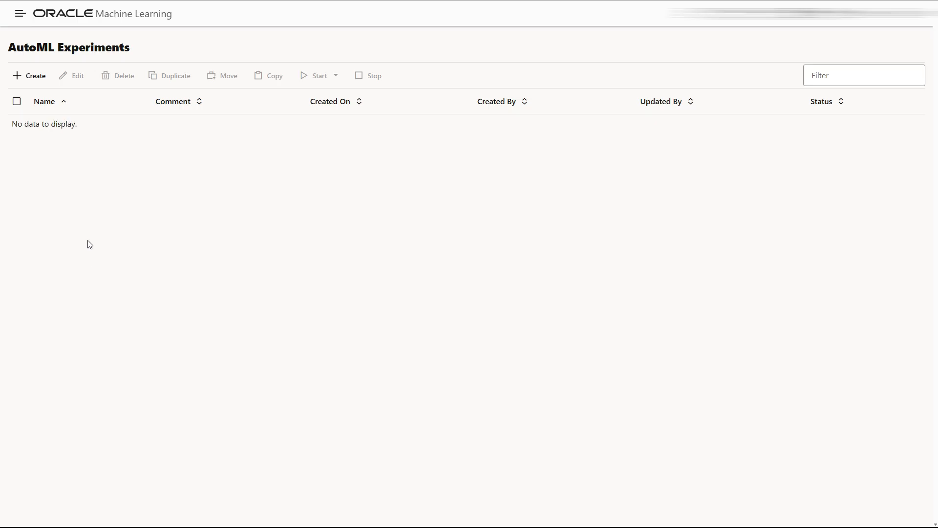
click(36, 85)
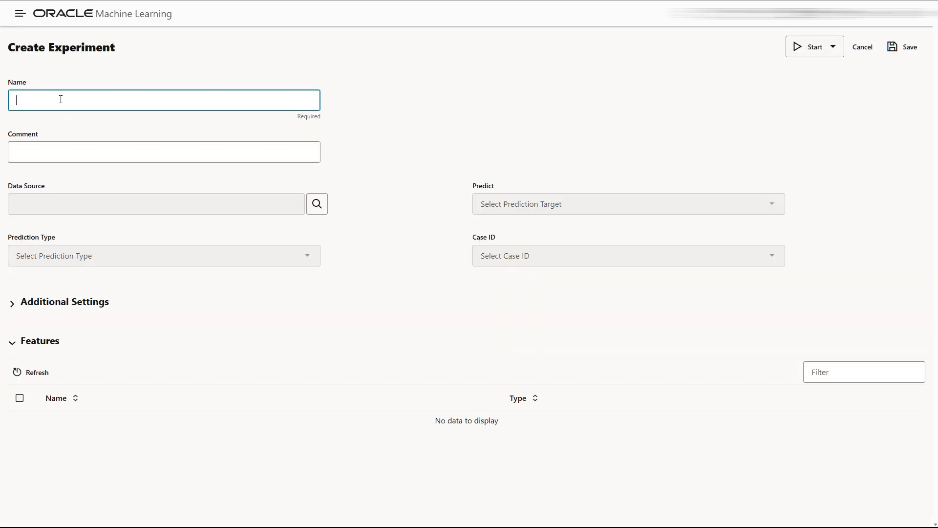
text(first exp)
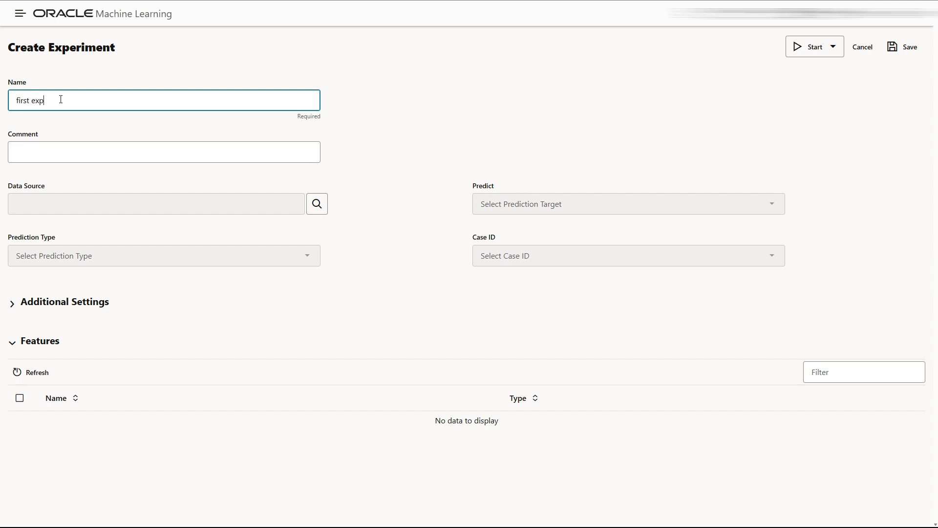
text(irment for customer churning)
click(60, 148)
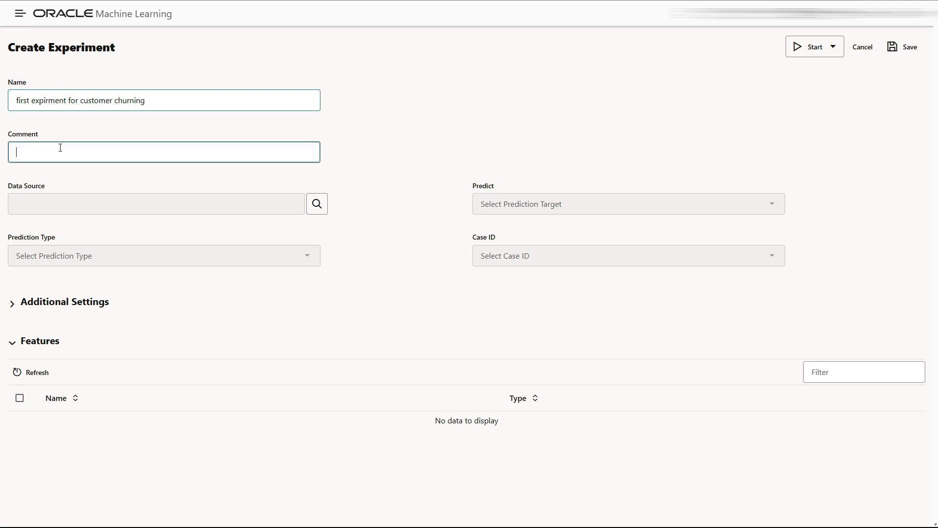
text(t)
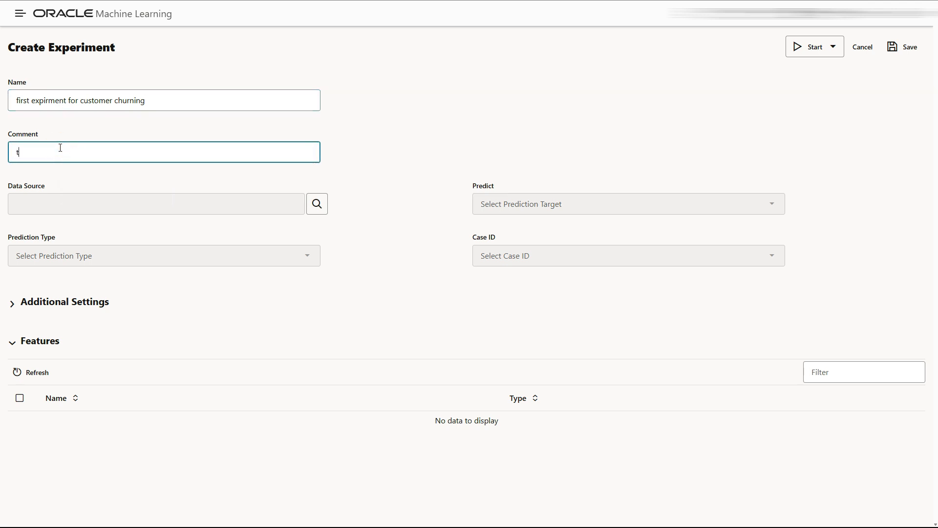
text(on the first dataset)
Select the GRDBA schema's CUSTOMER_CHURN table as the experiment's data source
click(317, 204)
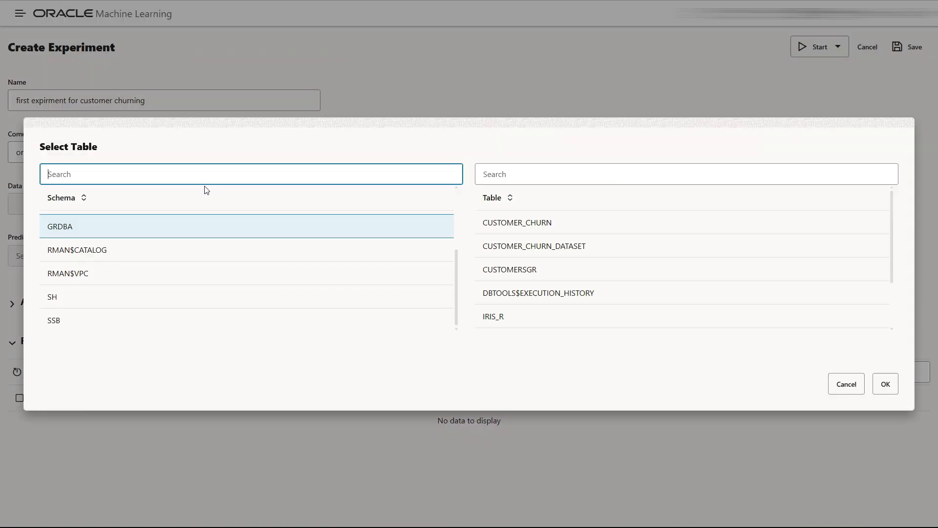
click(511, 221)
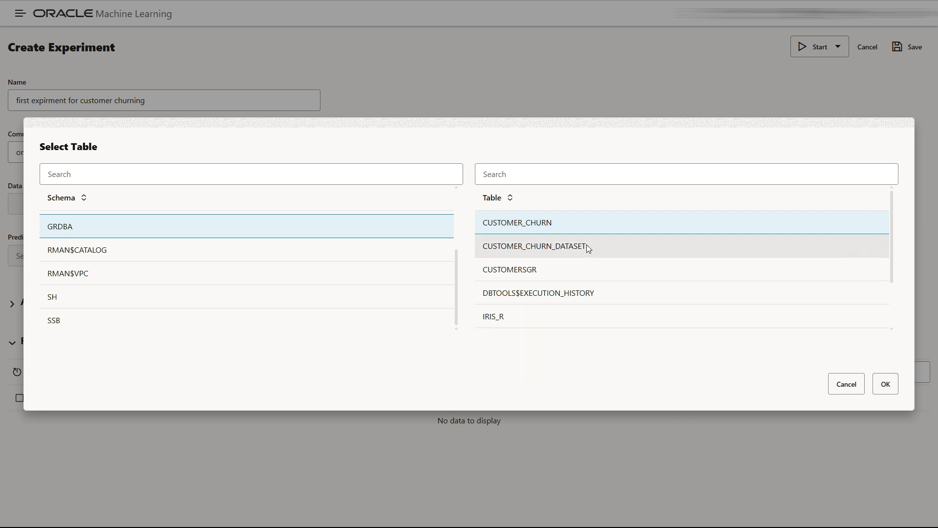
scroll(631, 259, down, 2)
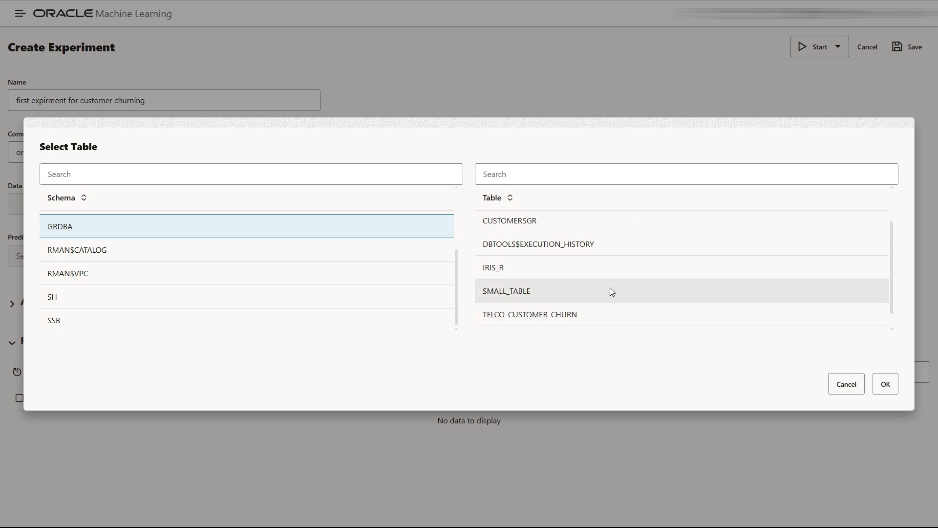
click(886, 385)
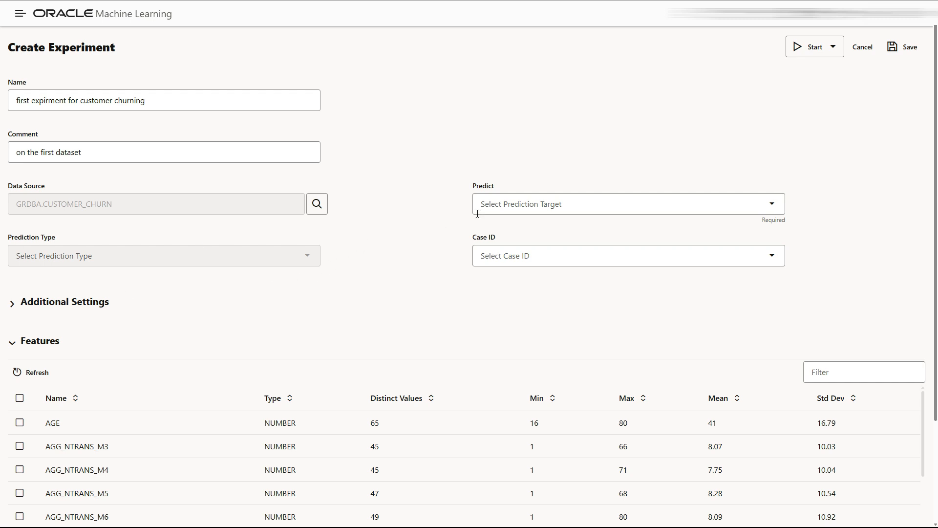
Set CHURNER as the prediction target and CUST_ID as the case ID
click(772, 204)
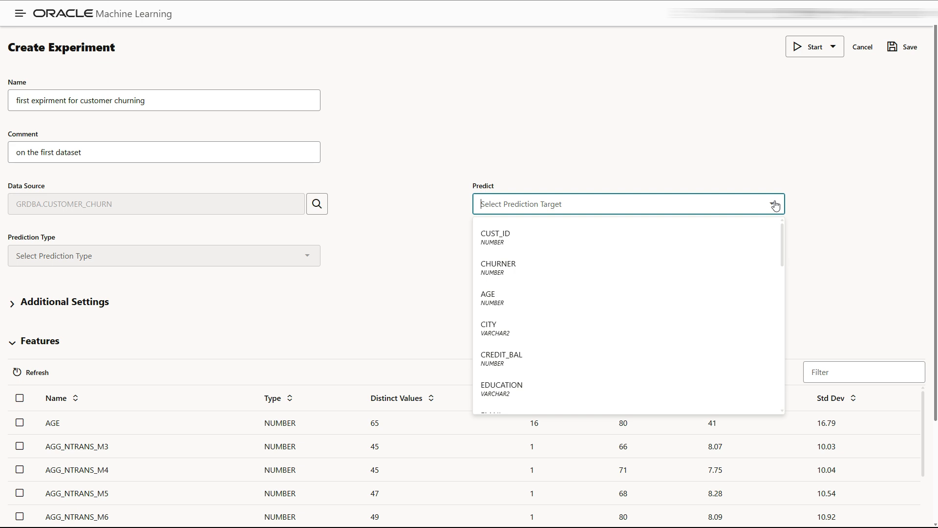
scroll(52, 281, down, 3)
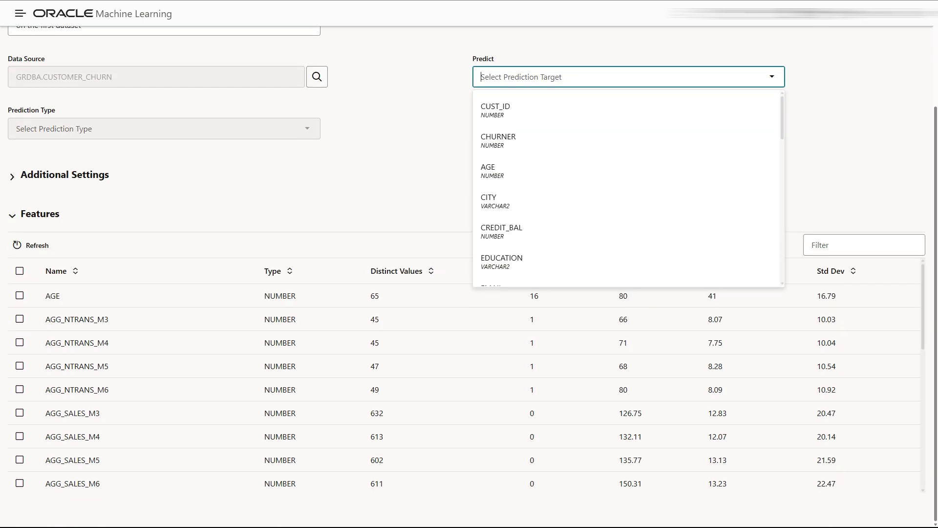
click(506, 146)
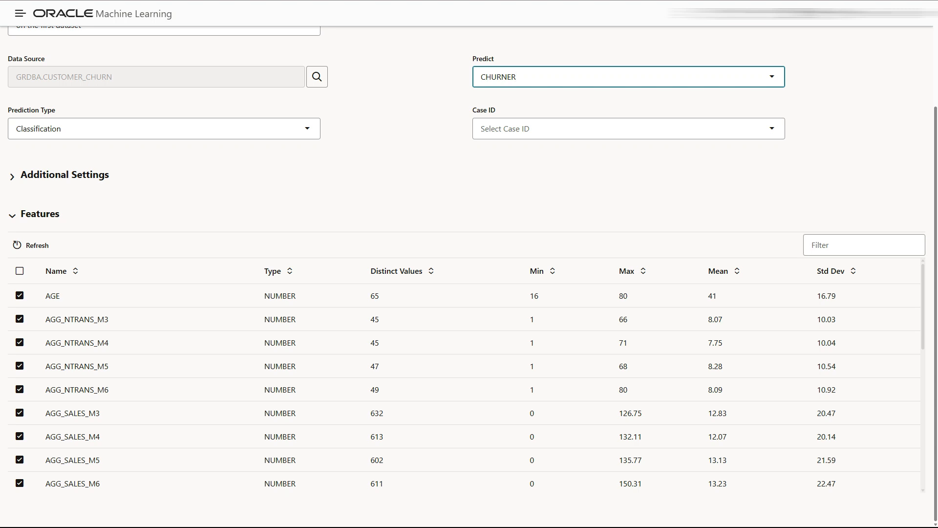
click(579, 131)
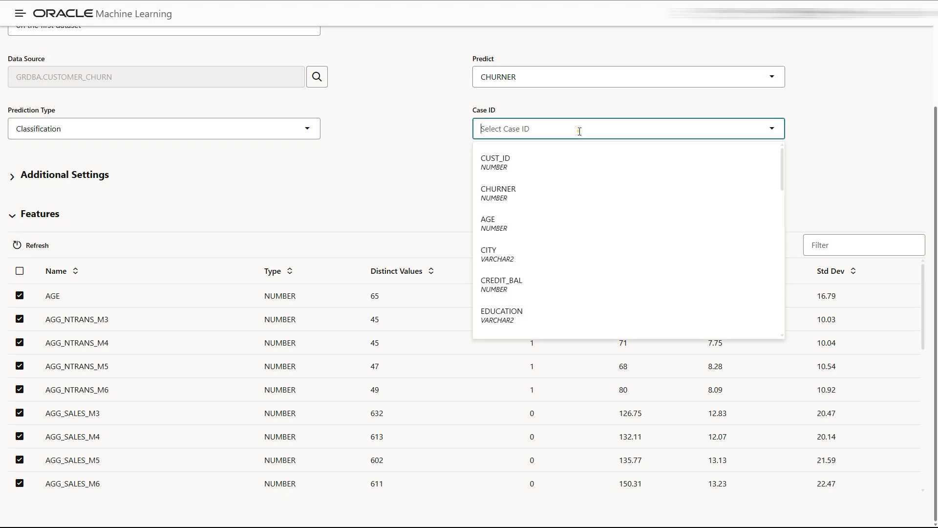
click(529, 159)
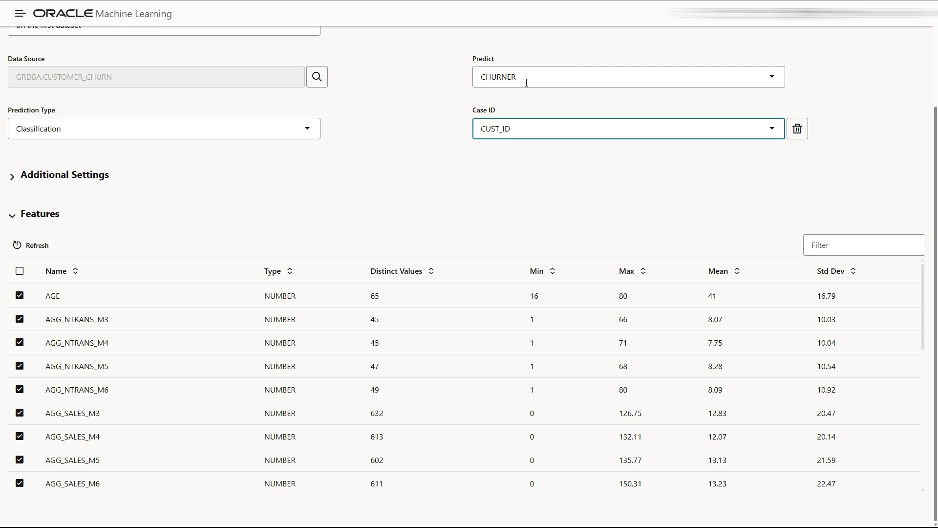
Keep Classification as the prediction type and review the Features list
click(307, 132)
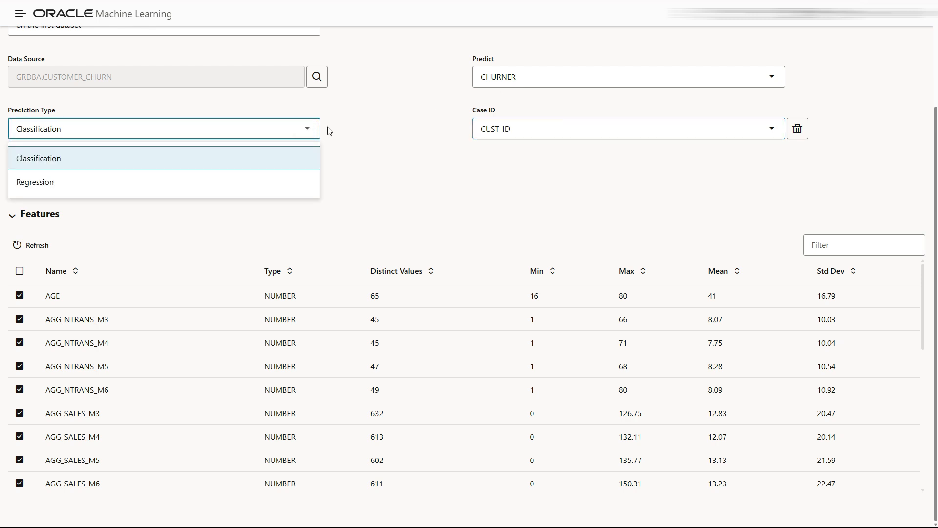
click(374, 129)
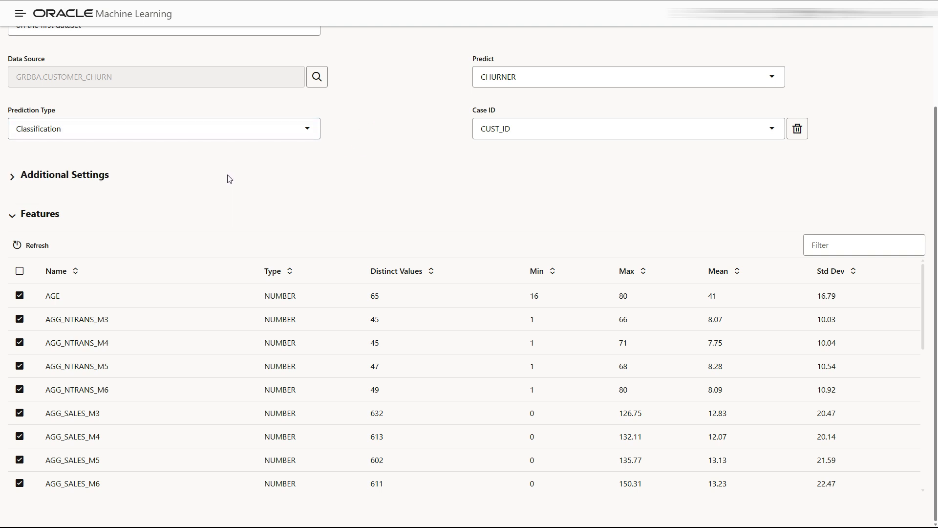
scroll(188, 328, down, 6)
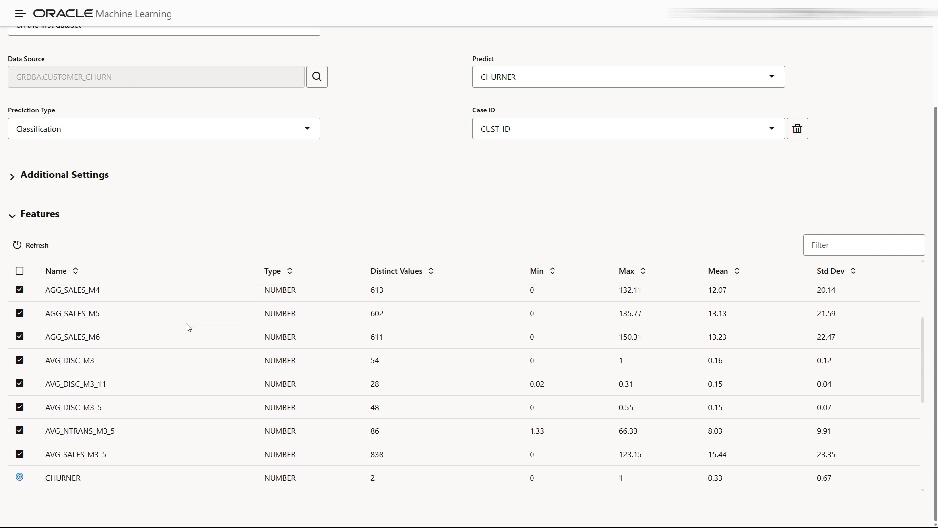
scroll(186, 326, down, 4)
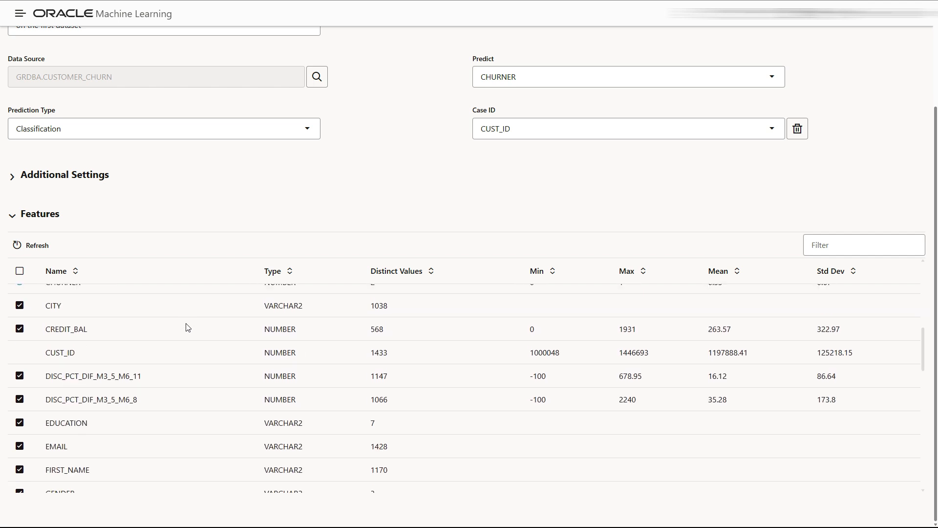
scroll(97, 333, up, 4)
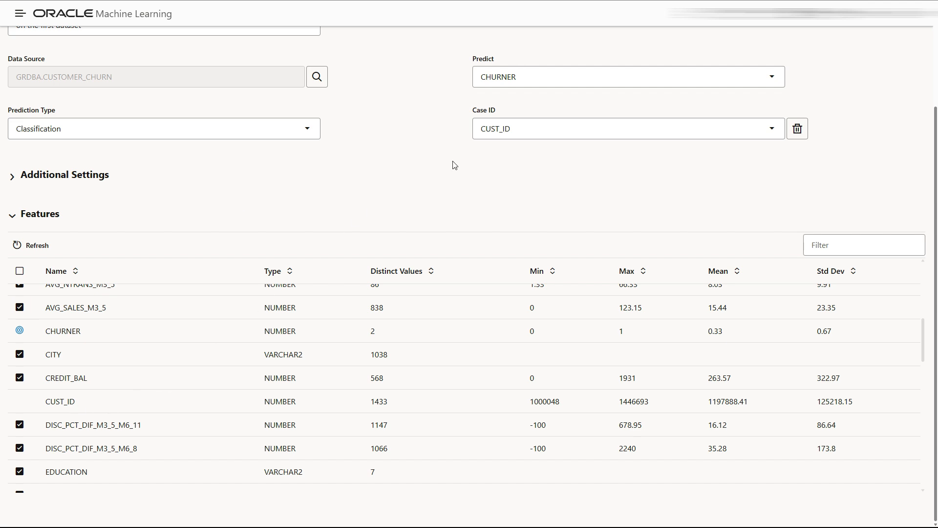
scroll(248, 350, down, 10)
scroll(223, 368, down, 10)
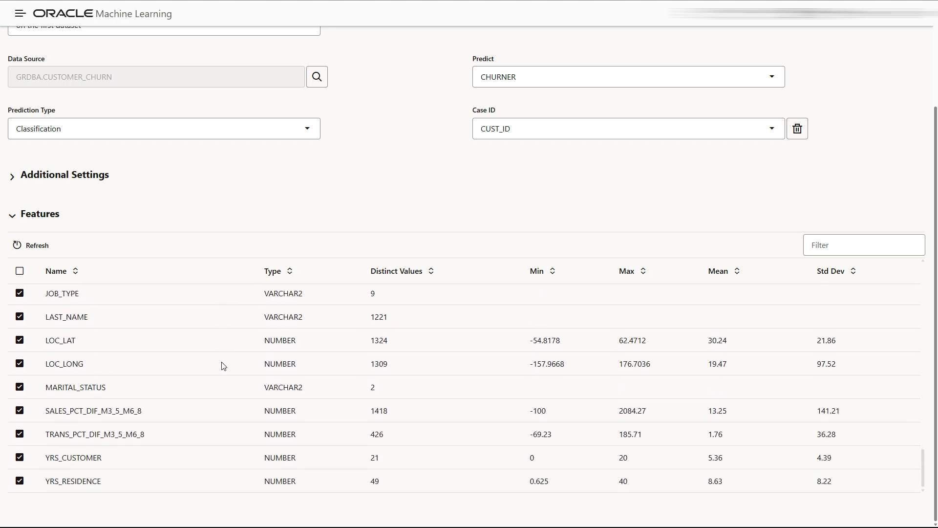
In Additional Settings, raise maximum top models to 6 and set database service level to High
click(12, 179)
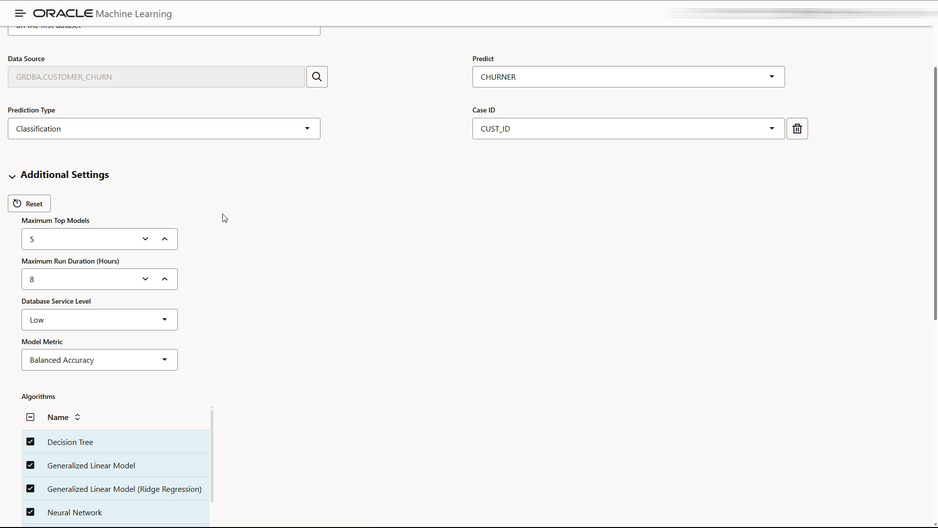
click(161, 243)
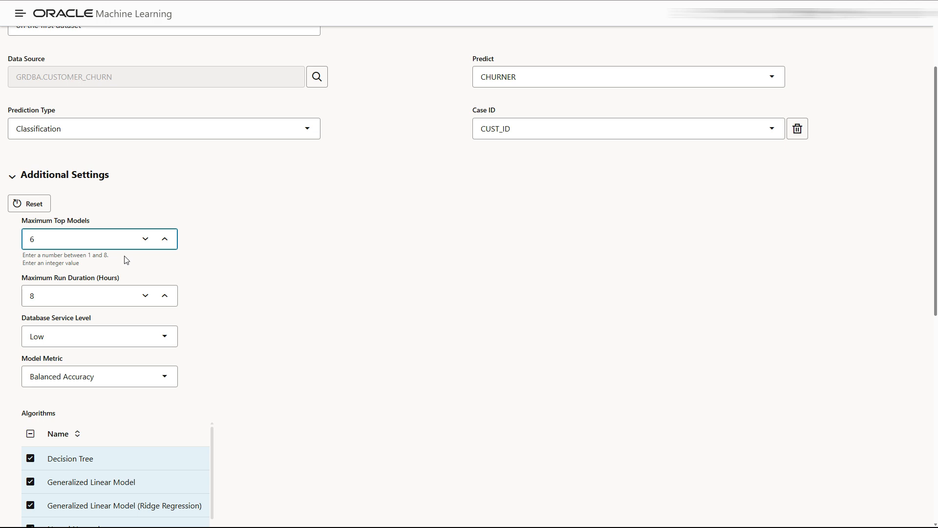
scroll(202, 291, down, 1)
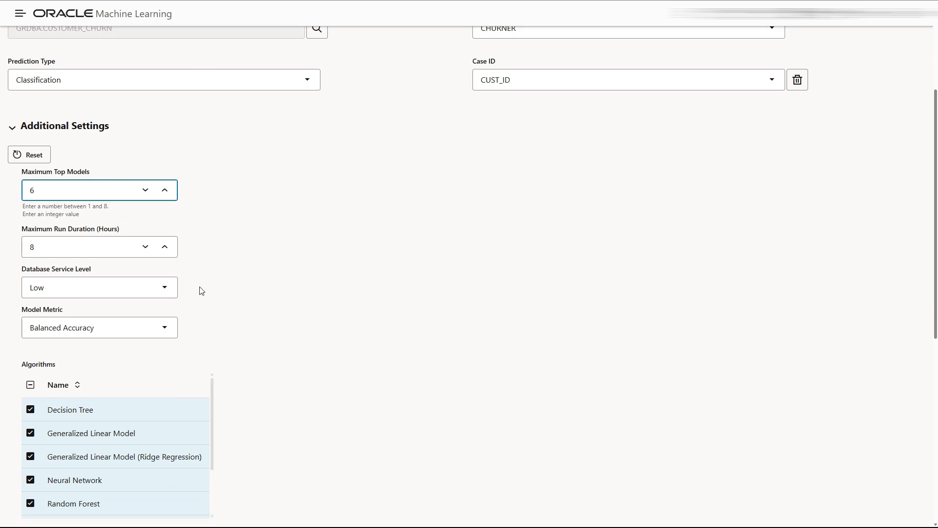
click(161, 294)
click(98, 361)
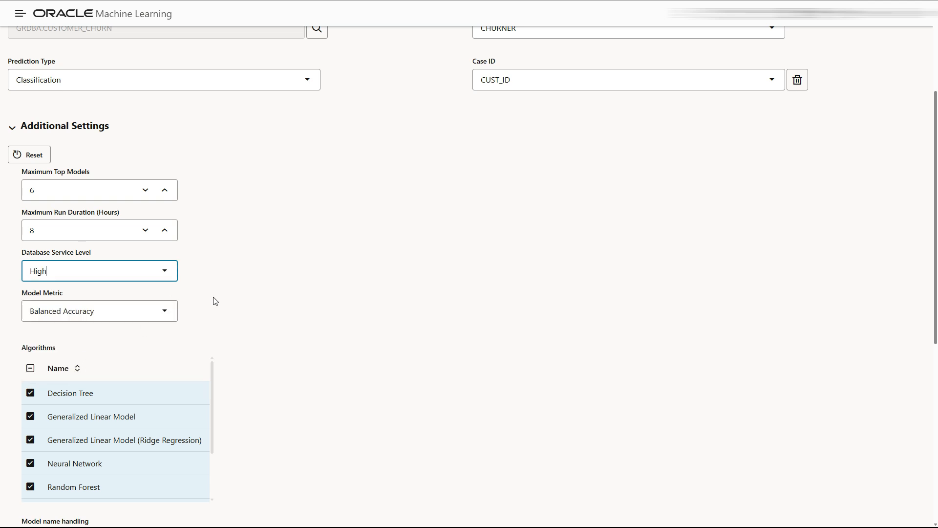
Choose Accuracy as the model metric
click(165, 311)
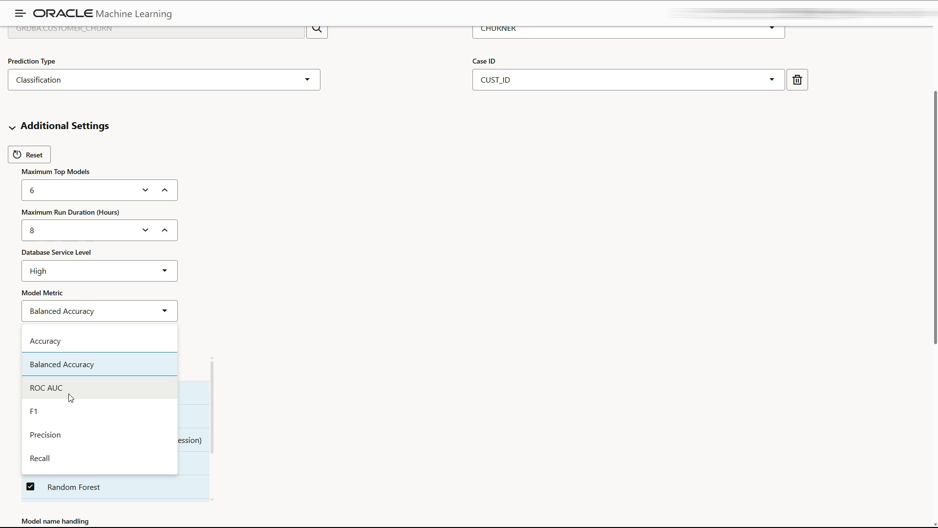
click(268, 342)
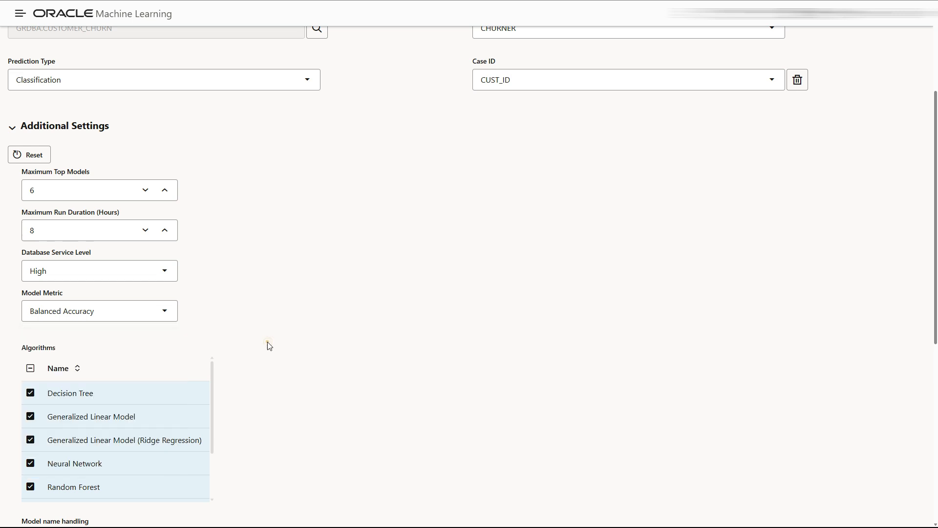
click(130, 308)
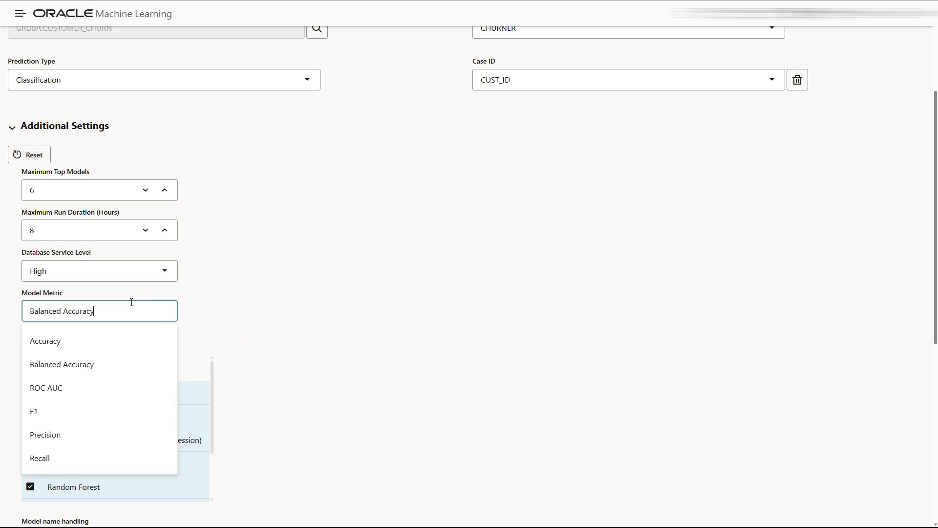
click(103, 340)
scroll(325, 315, down, 3)
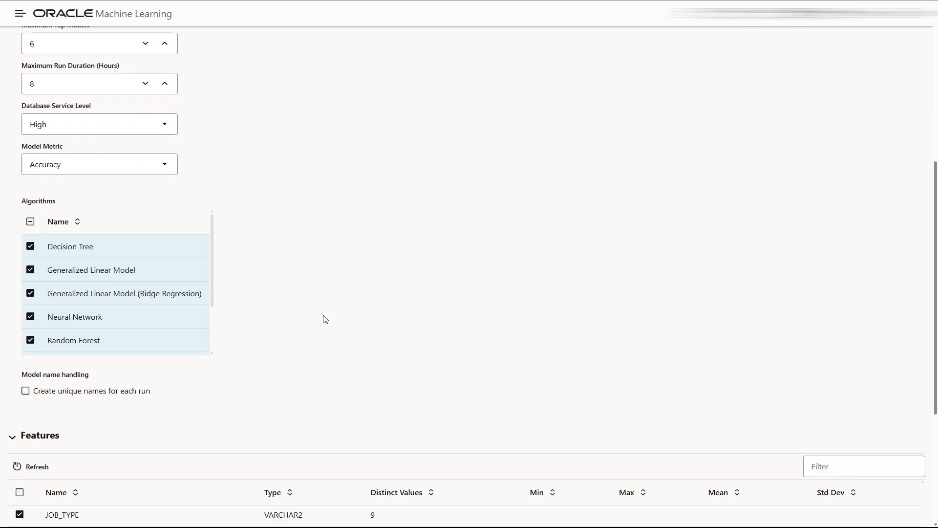
mouse_move(213, 255)
mouse_down()
mouse_move(212, 314)
mouse_move(215, 247)
mouse_up()
scroll(237, 375, down, 1)
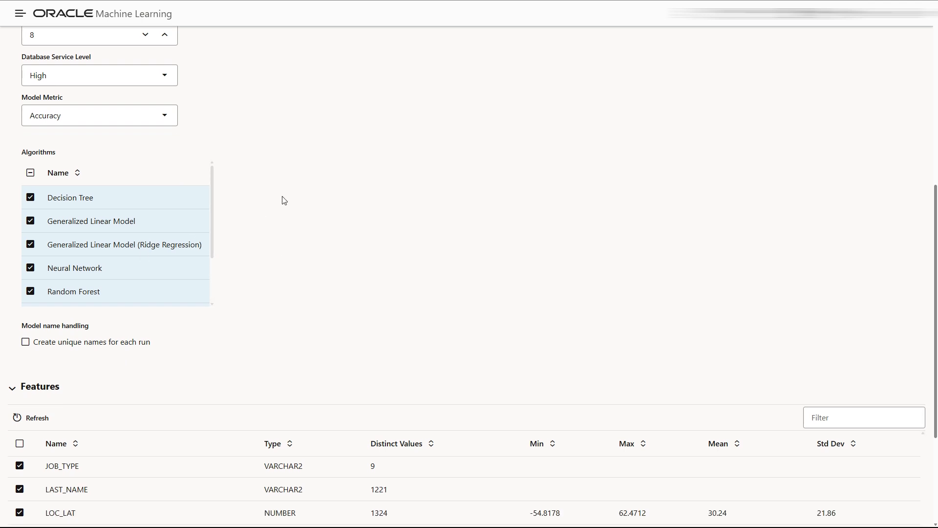
Uncheck LAST_NAME in the Features table
scroll(397, 263, down, 1)
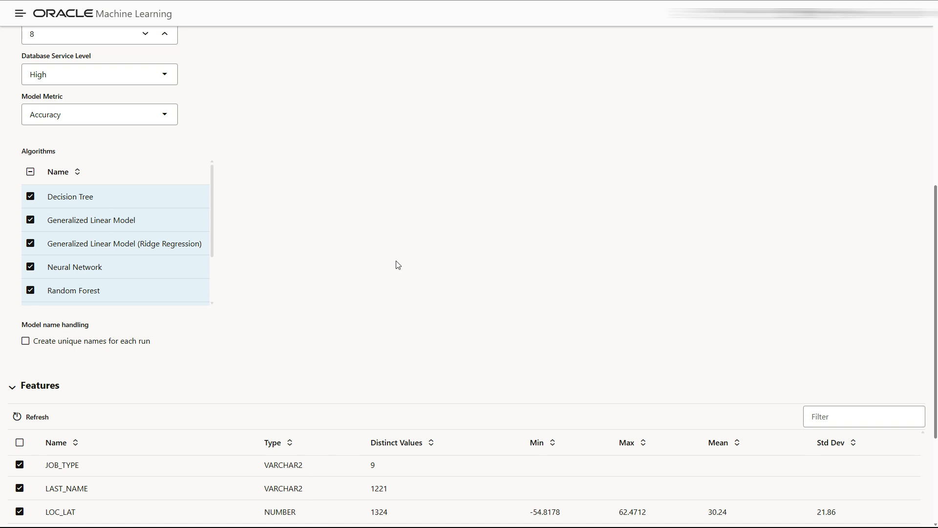
scroll(352, 306, down, 2)
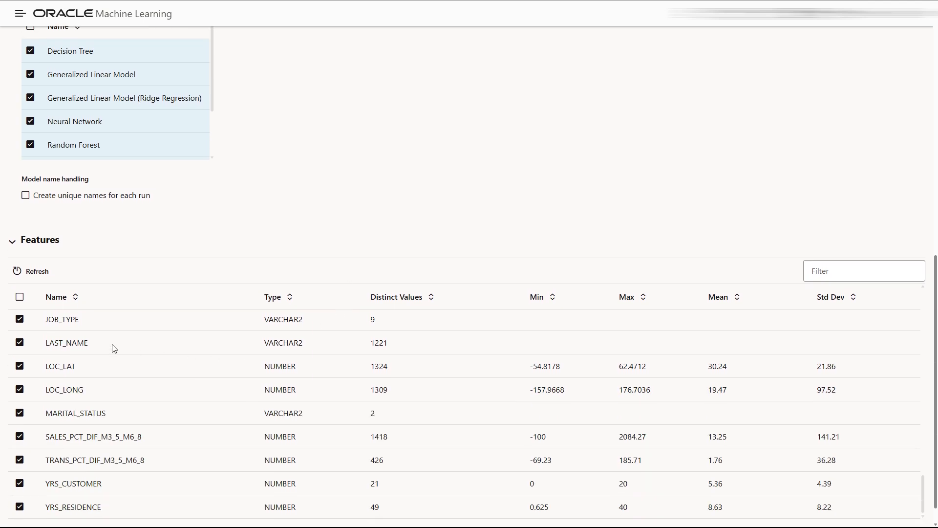
click(20, 343)
scroll(19, 350, down, 1)
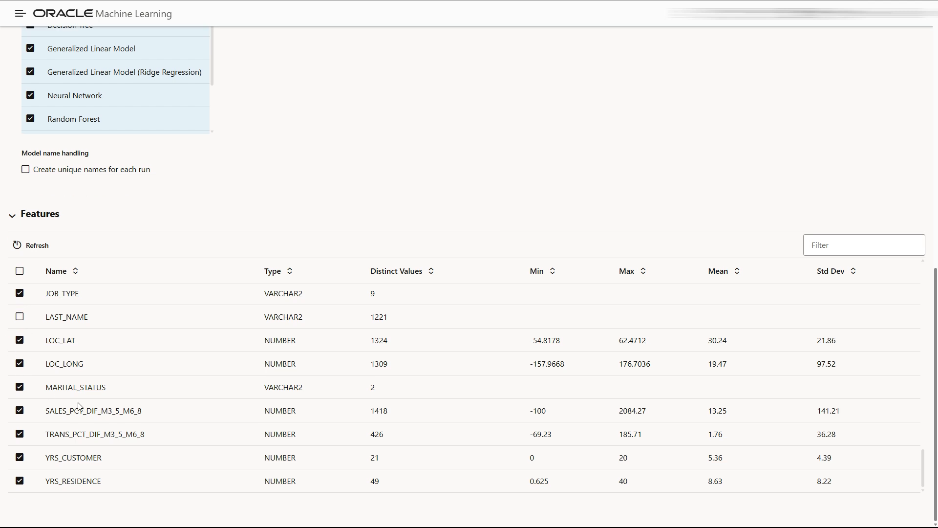
Uncheck EMAIL and FIRST_NAME, then return toward the top of the form
scroll(135, 384, up, 3)
scroll(136, 383, up, 12)
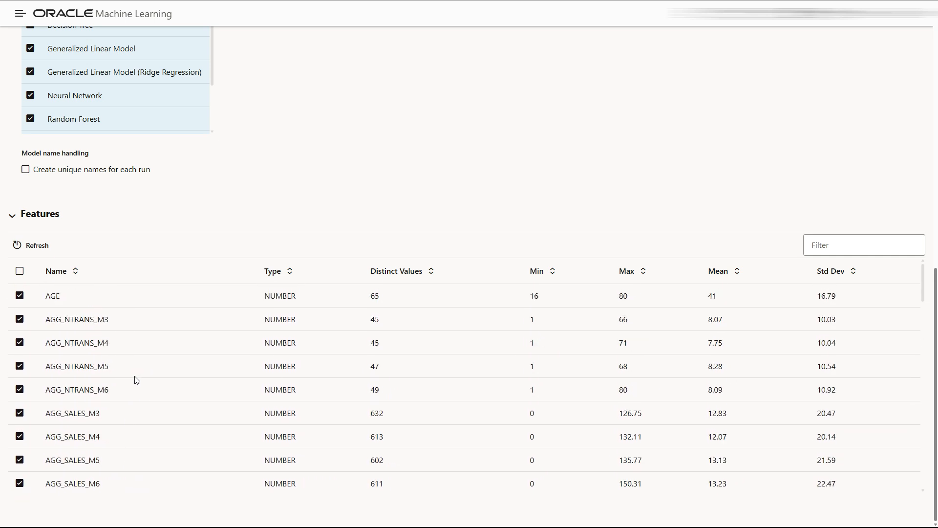
scroll(62, 371, up, 4)
scroll(163, 372, down, 6)
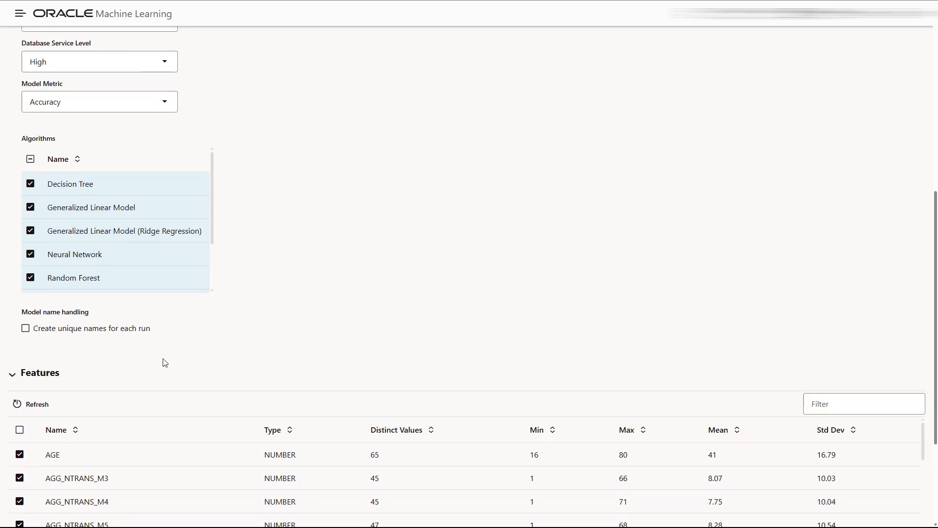
scroll(158, 402, down, 7)
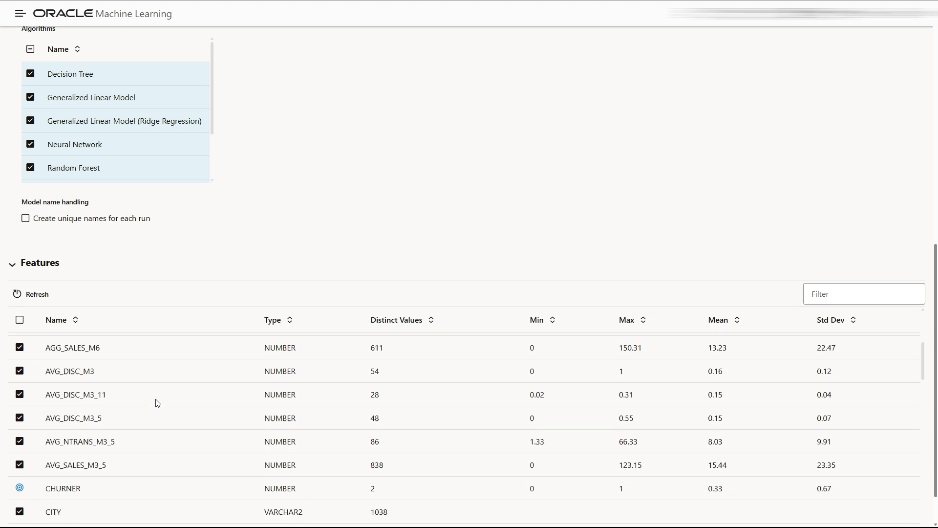
scroll(148, 419, down, 4)
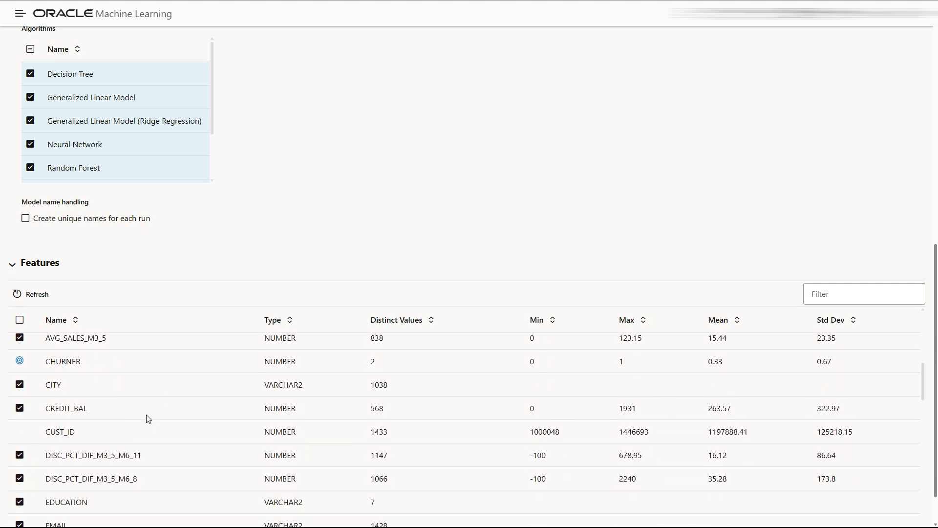
click(20, 446)
click(20, 470)
scroll(122, 439, down, 4)
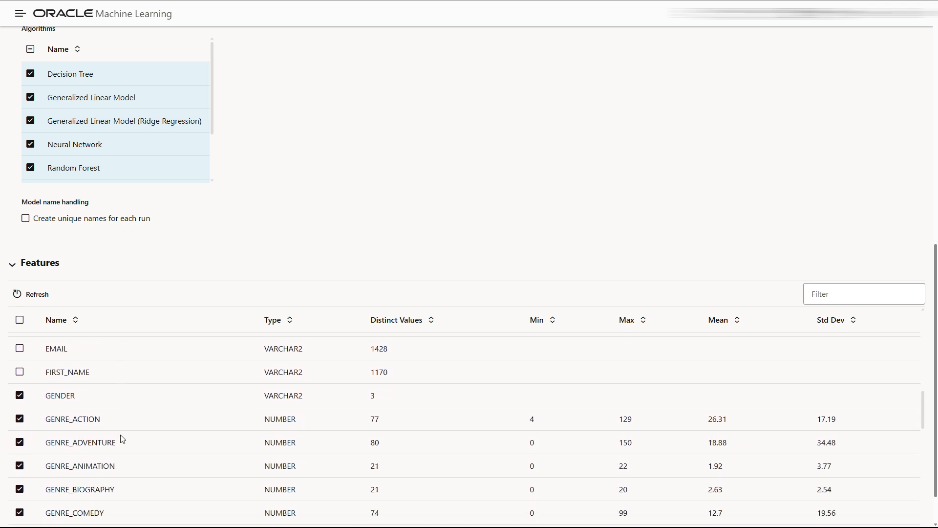
scroll(122, 439, down, 10)
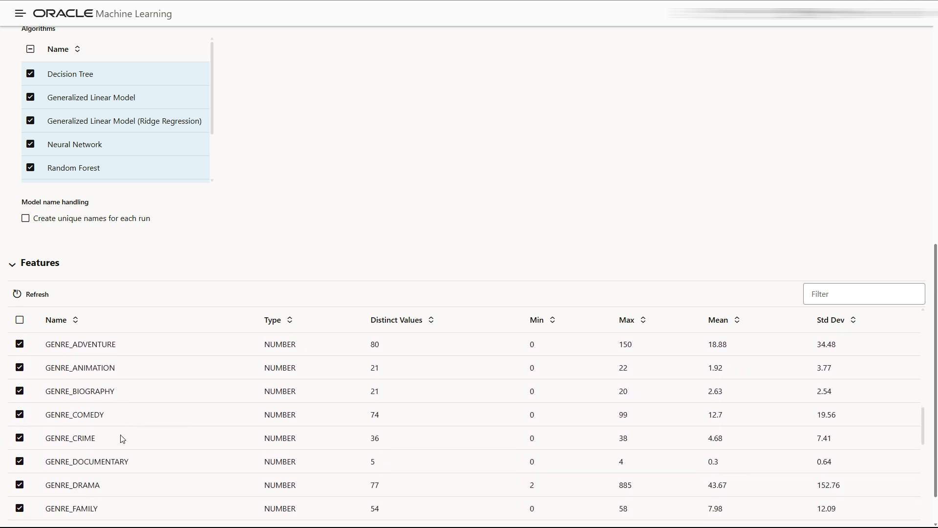
scroll(122, 439, down, 15)
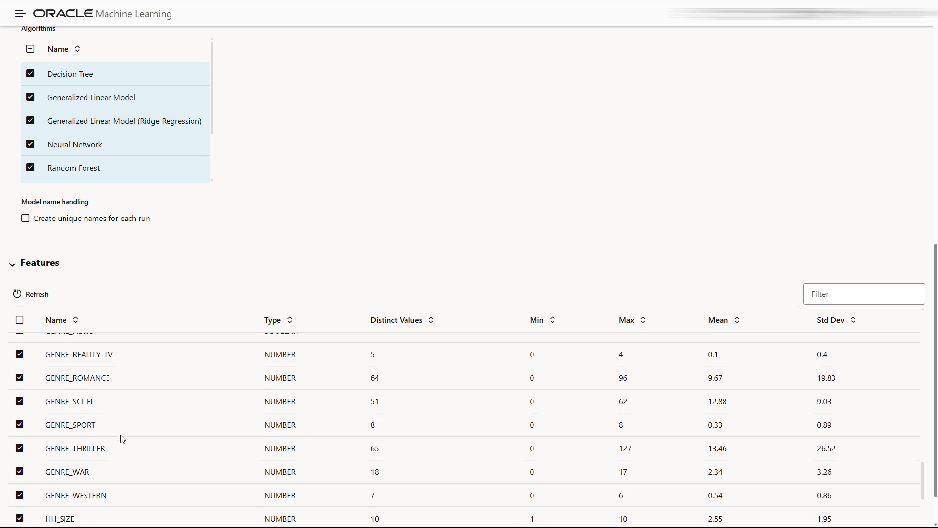
scroll(123, 439, down, 2)
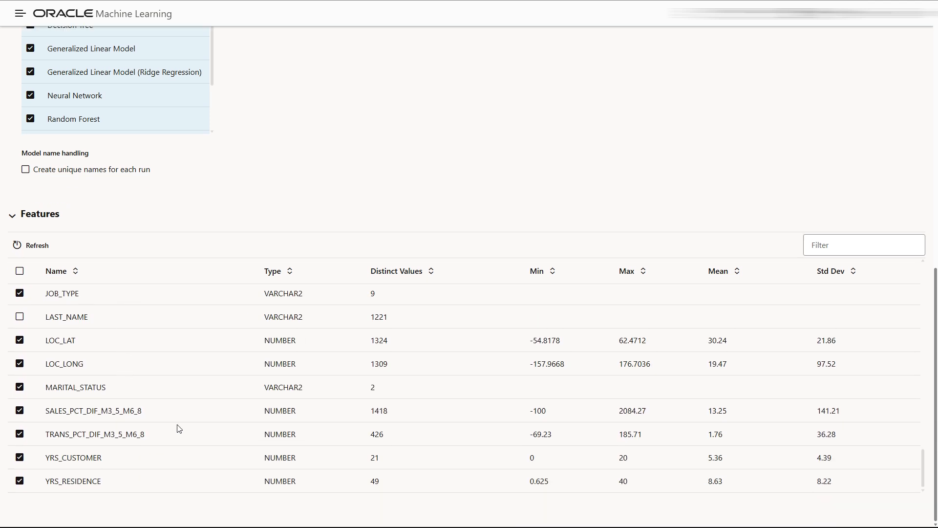
scroll(254, 299, up, 10)
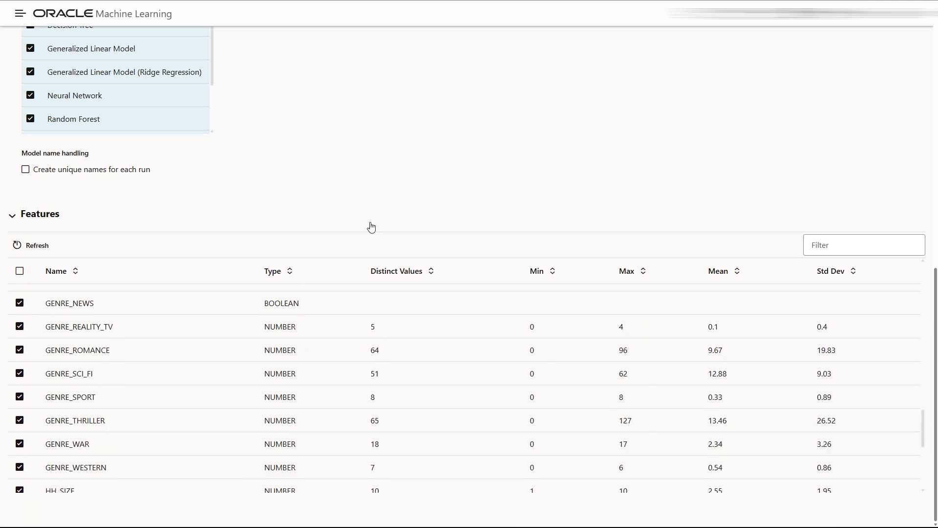
scroll(479, 207, up, 1)
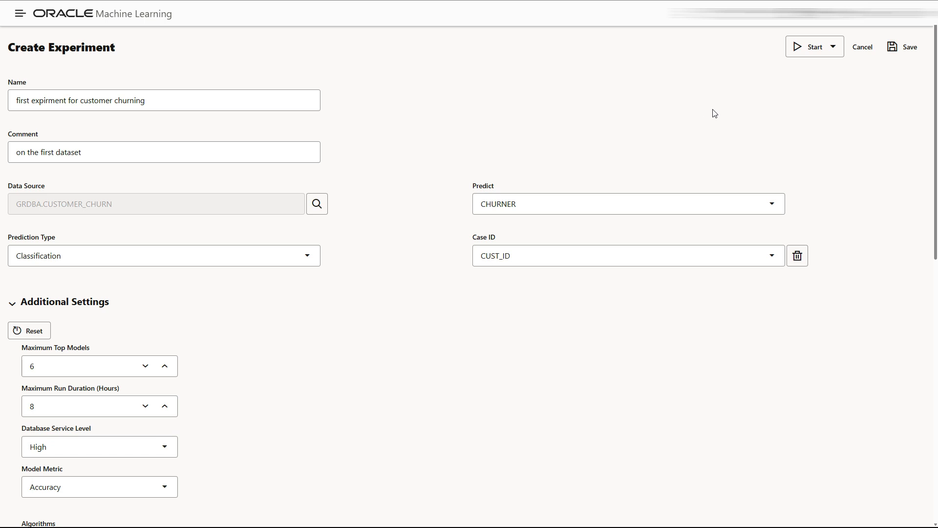
Start the experiment with Better Accuracy; Decision Tree tops the leaderboard at 0.9445
click(821, 53)
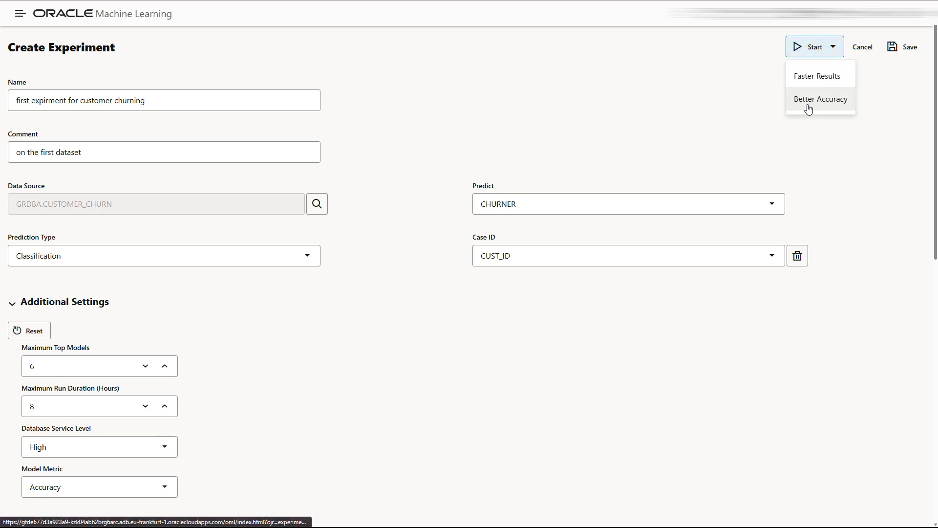
click(808, 100)
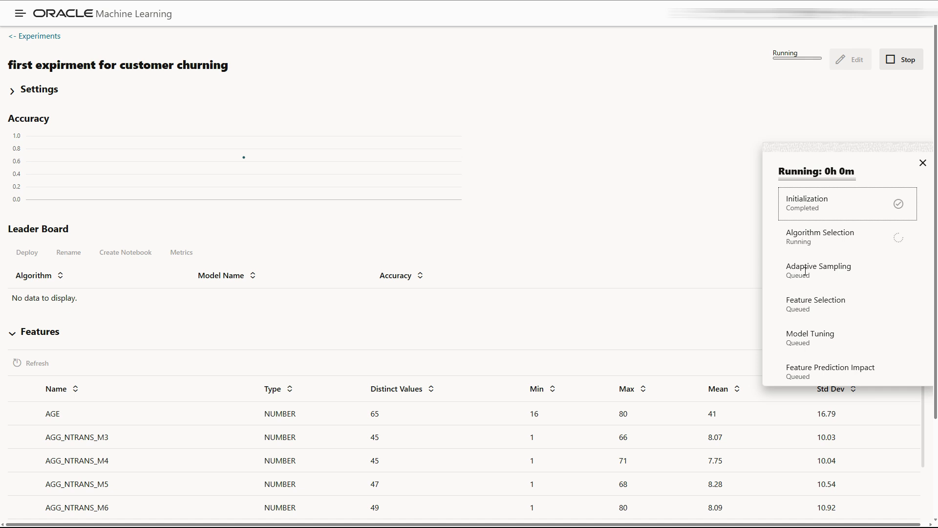
scroll(809, 295, down, 1)
scroll(811, 298, down, 3)
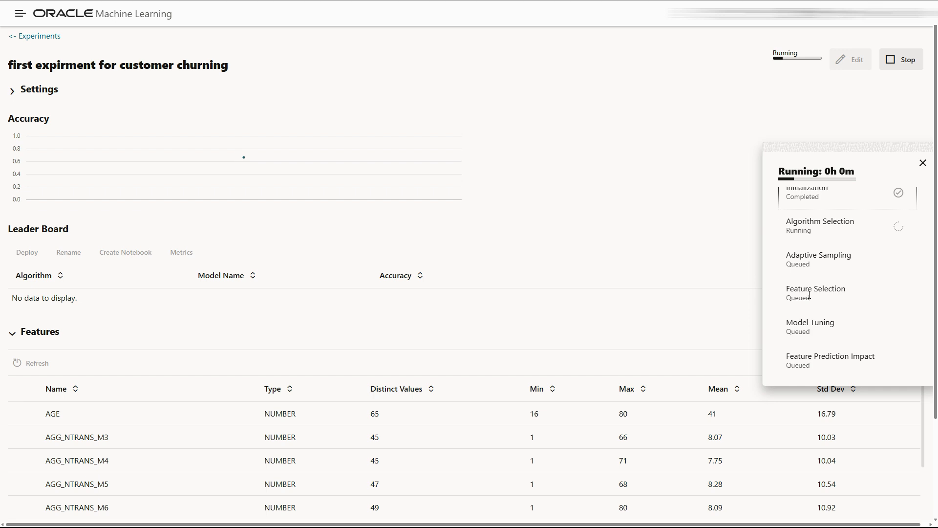
scroll(811, 303, up, 2)
scroll(810, 303, up, 2)
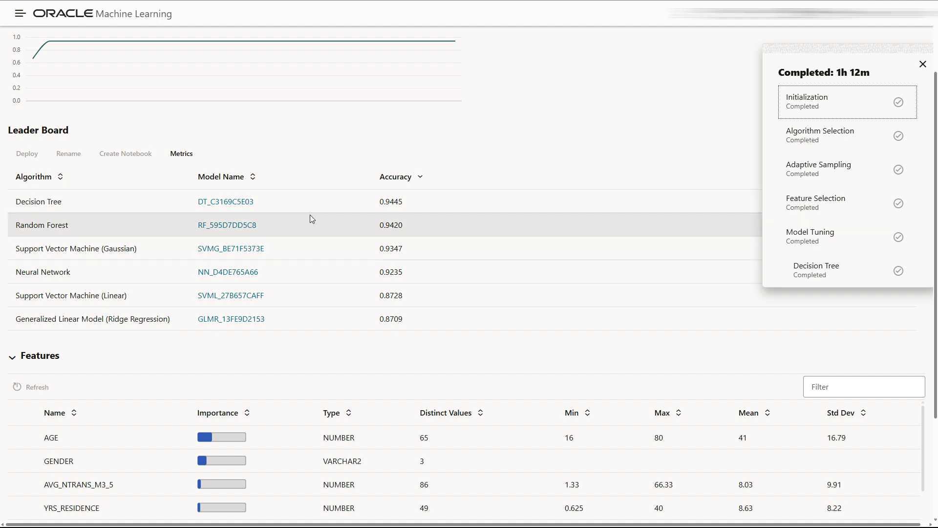
drag(403, 201, 385, 203)
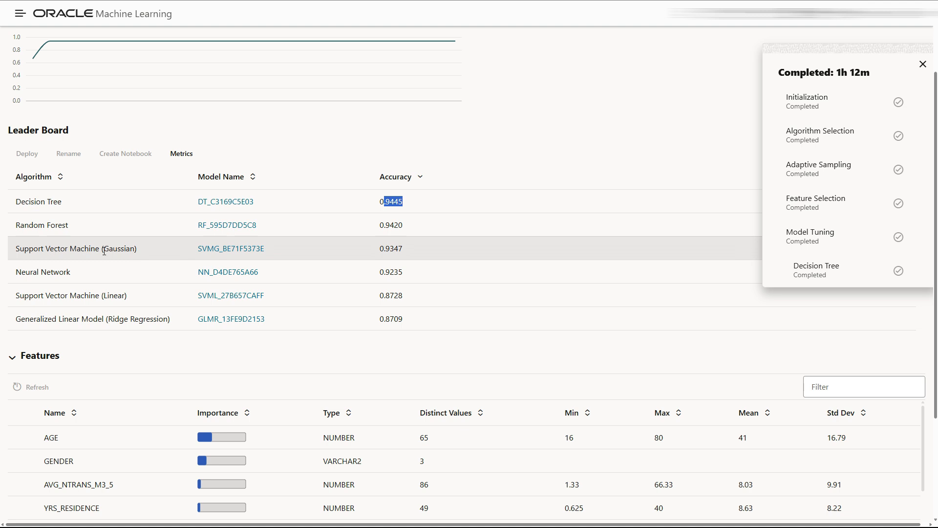
click(391, 195)
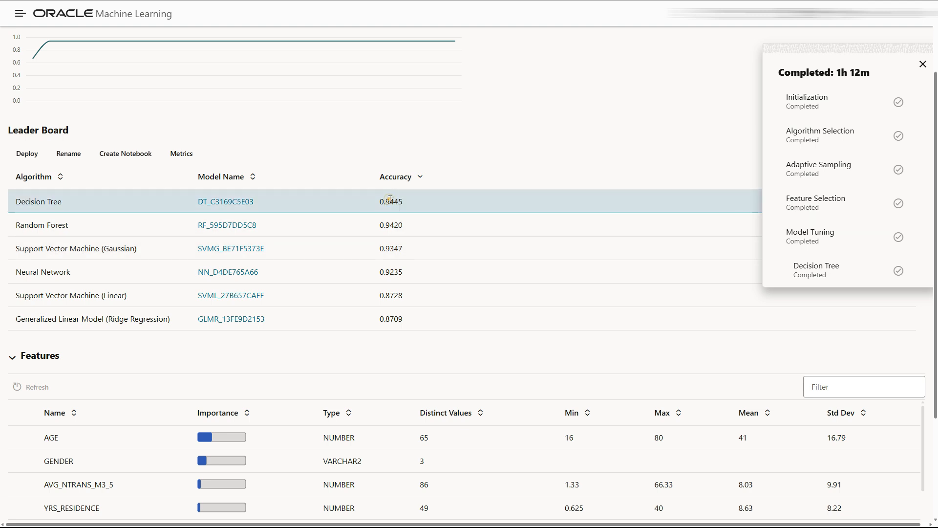
scroll(336, 268, down, 3)
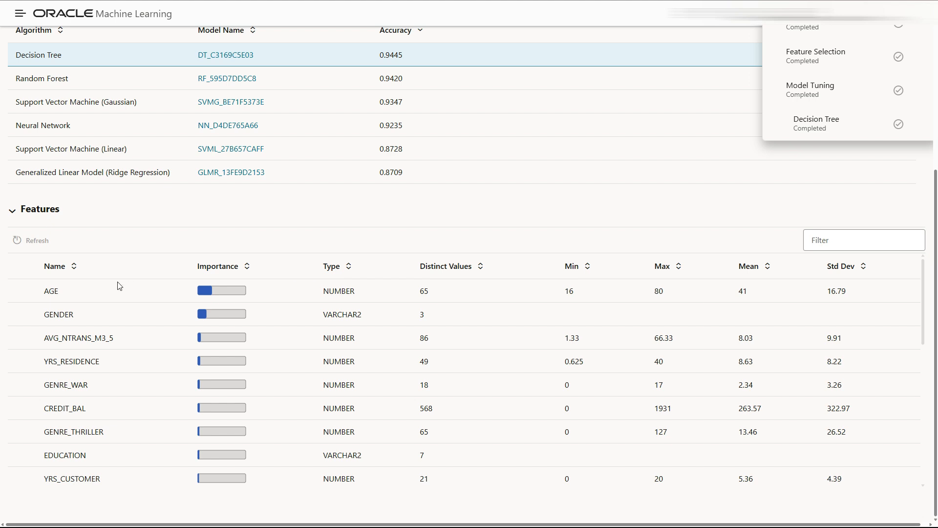
scroll(69, 279, down, 1)
scroll(93, 295, up, 1)
drag(78, 388, 85, 387)
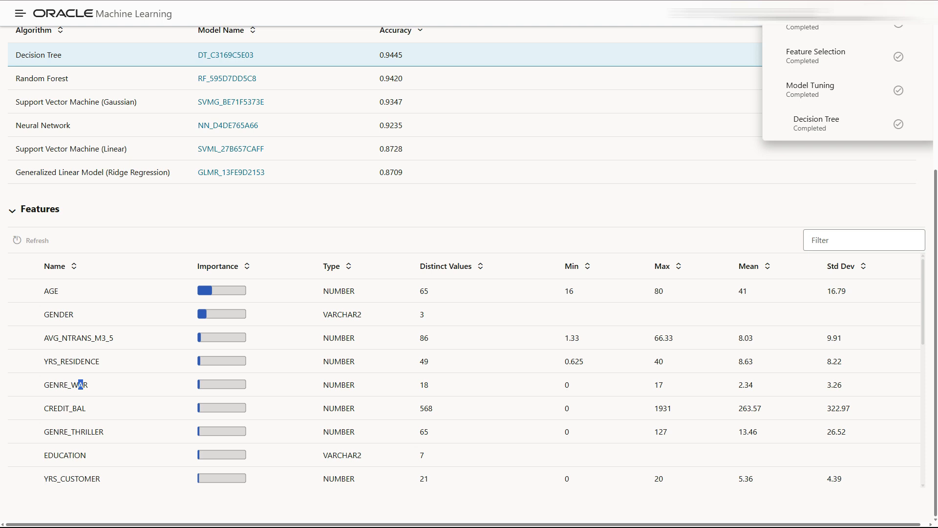
scroll(411, 297, down, 4)
scroll(364, 362, down, 10)
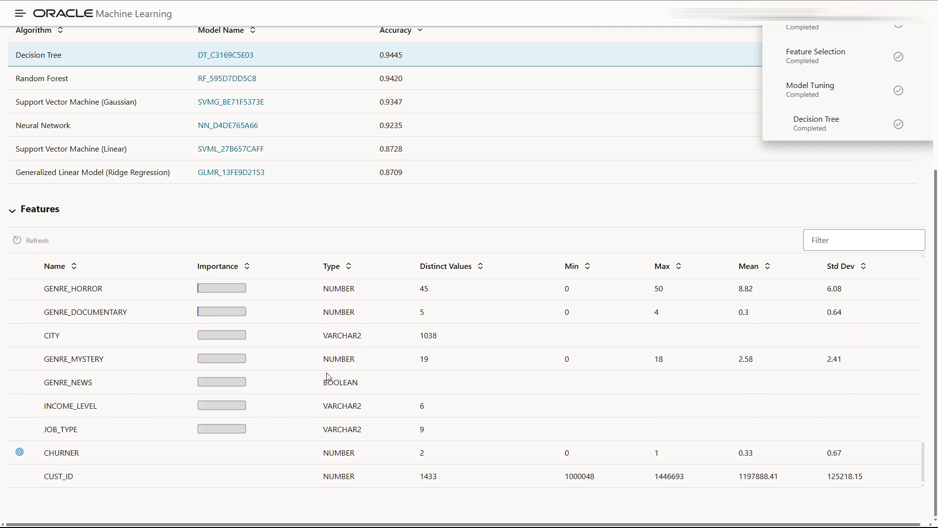
scroll(259, 383, up, 8)
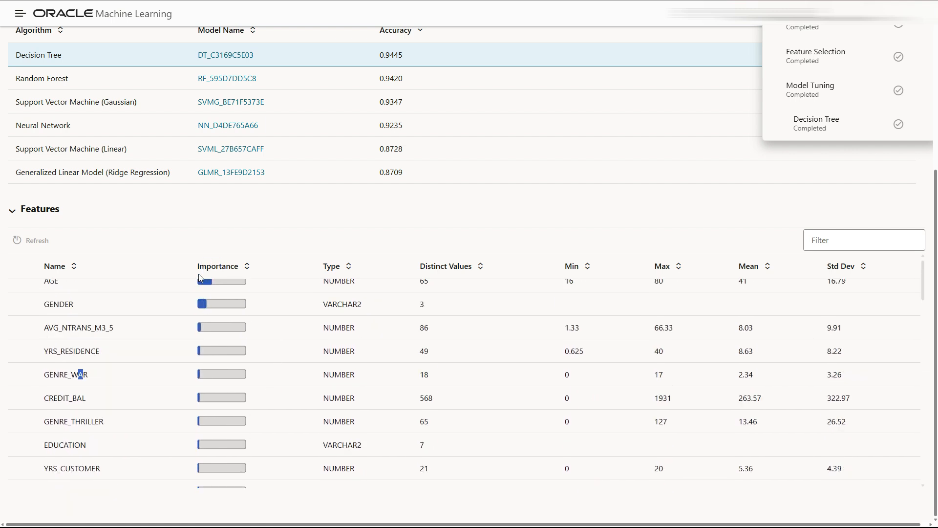
Open DT_C3169C5E03's Model Detail and review prediction impacts led by AGE, GENDER and GENRE_THRILLER
click(222, 61)
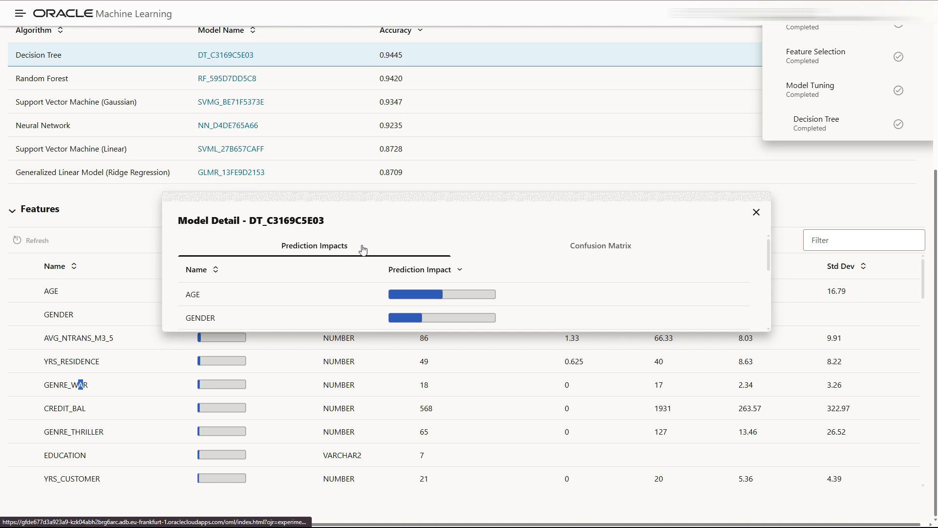
scroll(335, 283, down, 1)
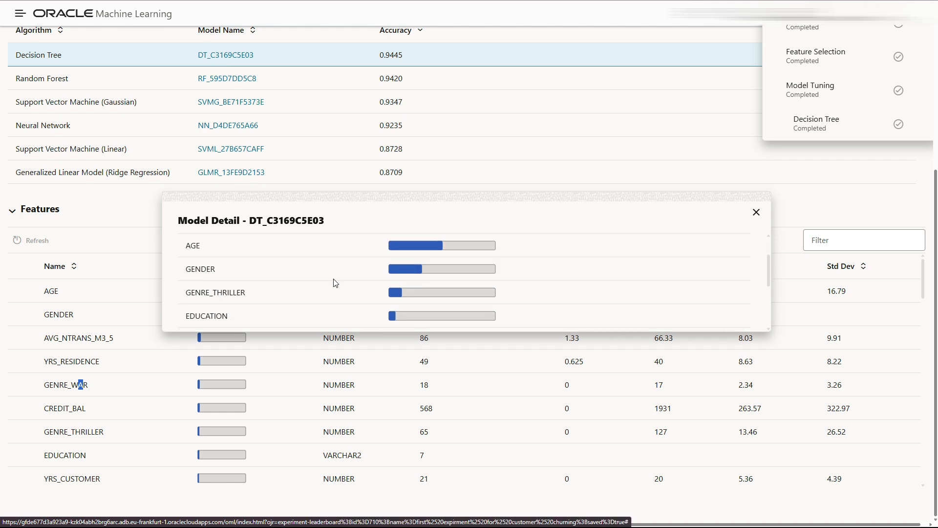
scroll(335, 282, up, 1)
scroll(335, 282, down, 1)
drag(209, 292, 244, 294)
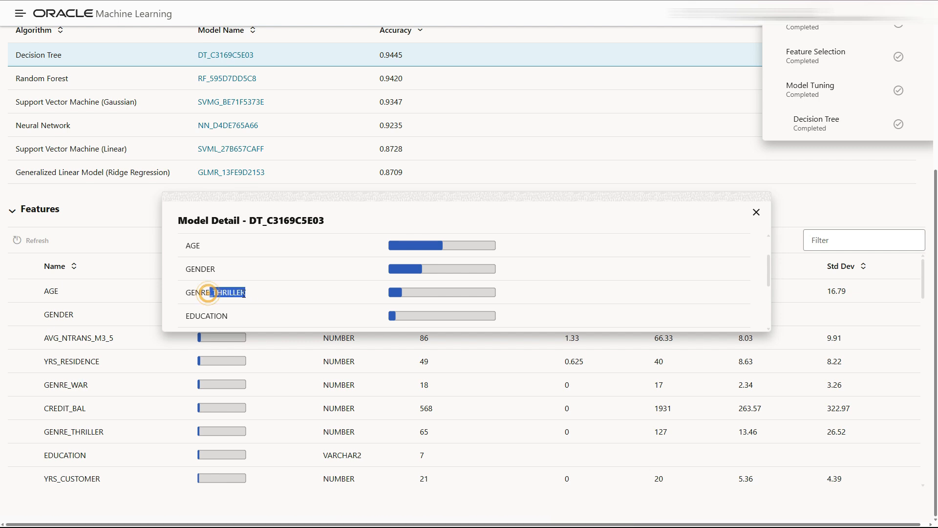
scroll(244, 293, down, 1)
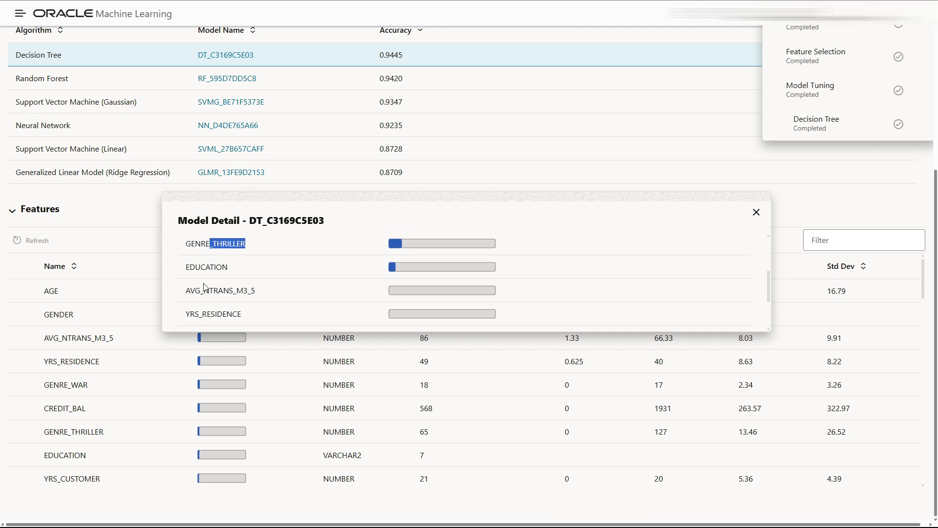
scroll(243, 288, up, 1)
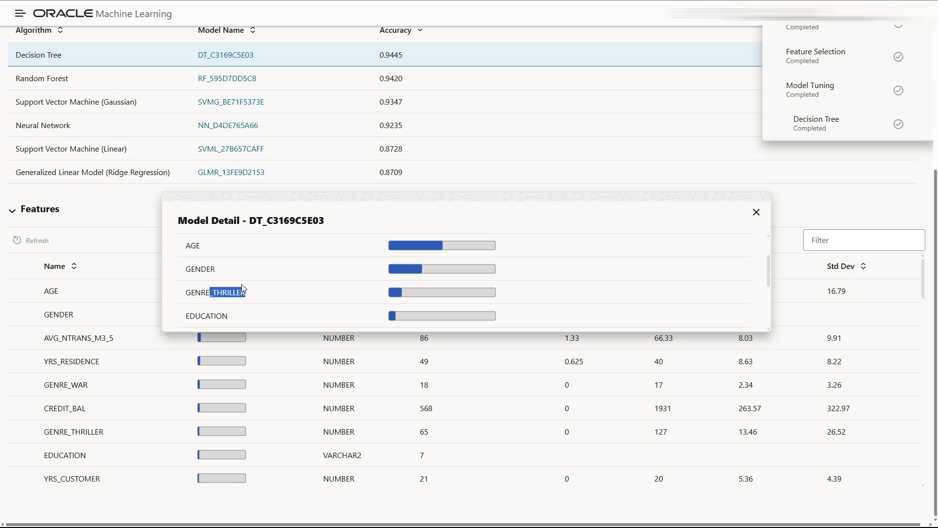
scroll(241, 286, up, 1)
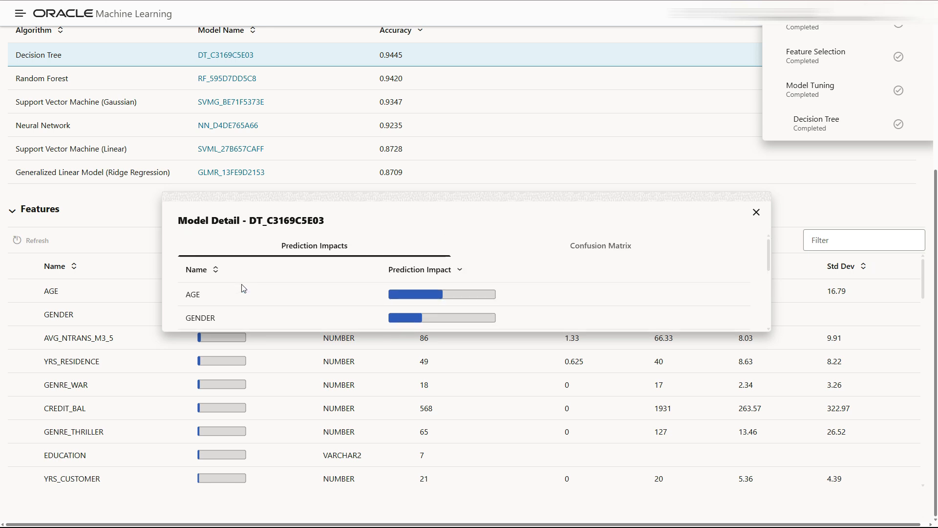
scroll(241, 288, up, 1)
View the DT_C3169C5E03 confusion matrix (62.89% and 31.59% correct), then close the dialog
click(571, 304)
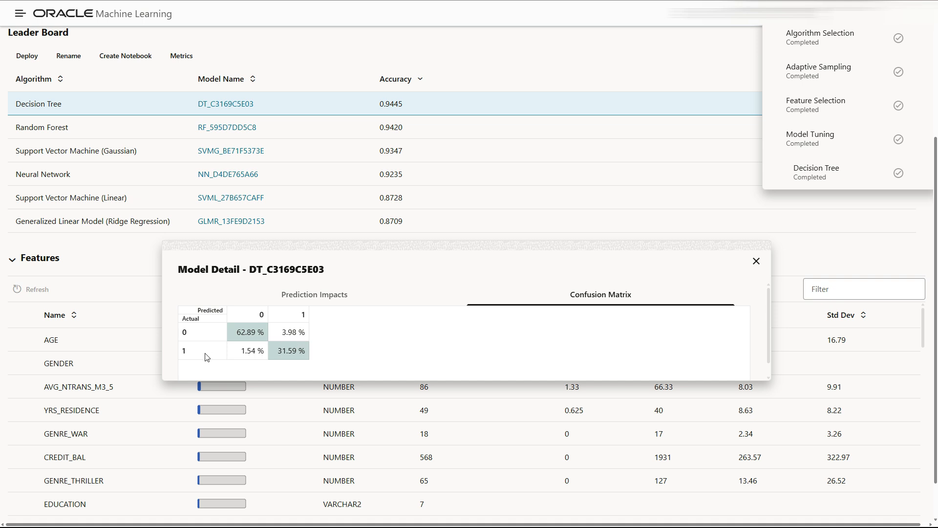
click(244, 355)
Close the model details and create notebook 'first expirment decision tree' from the top Decision Tree model
key(Escape)
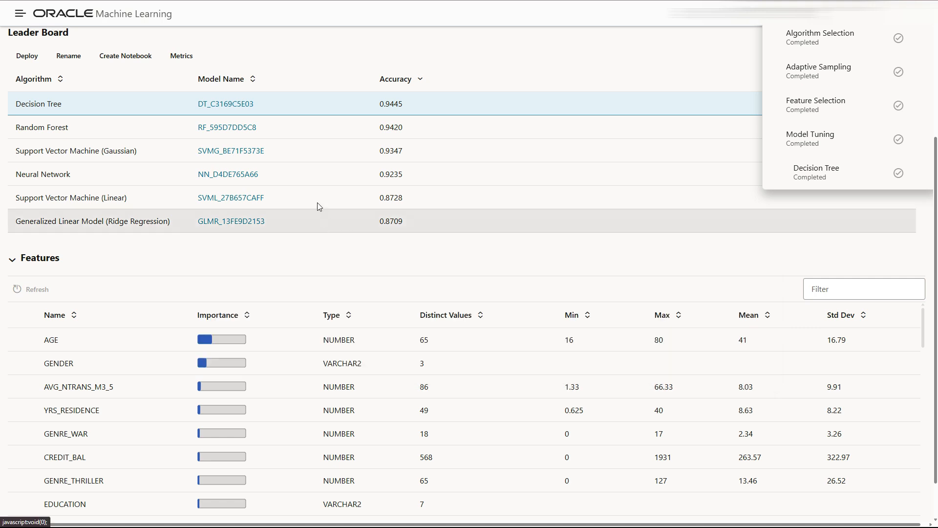
scroll(295, 215, up, 1)
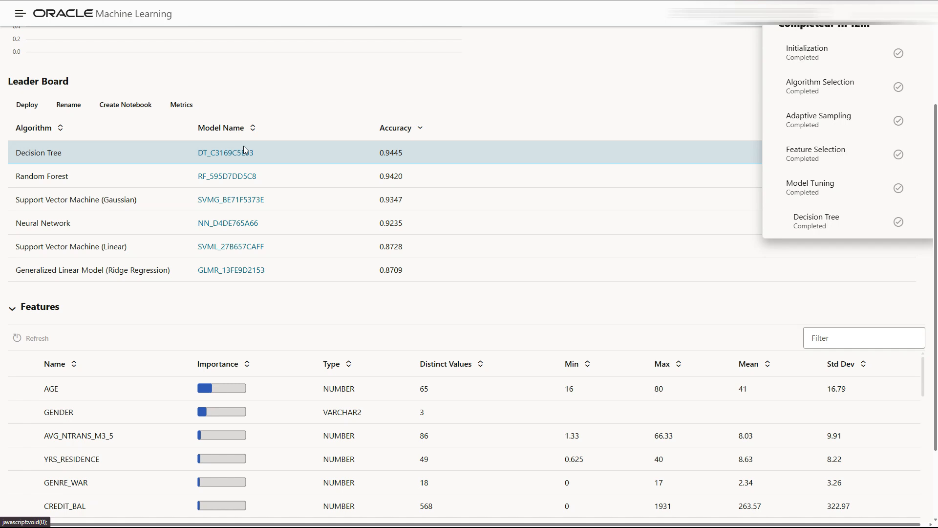
click(125, 112)
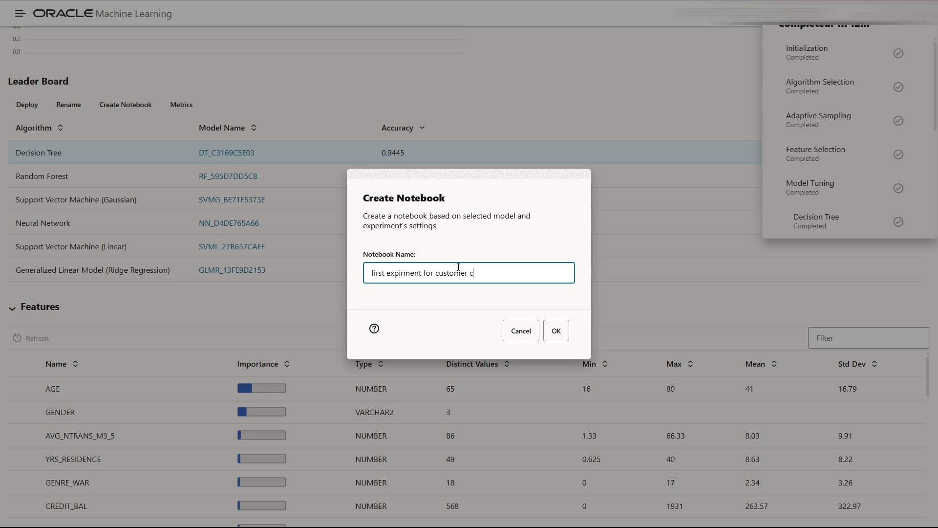
drag(492, 273, 425, 272)
text(decision tree)
click(556, 331)
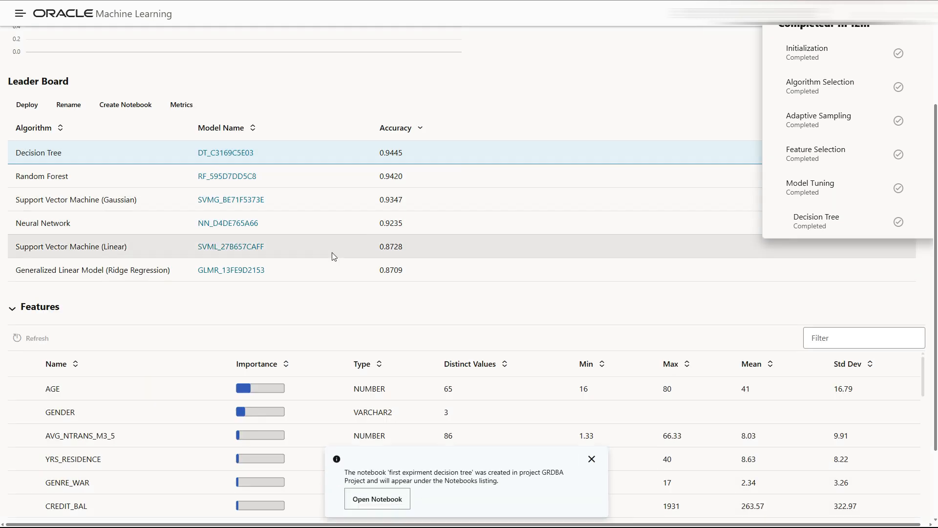
Open the new notebook and run all of its paragraphs
click(379, 499)
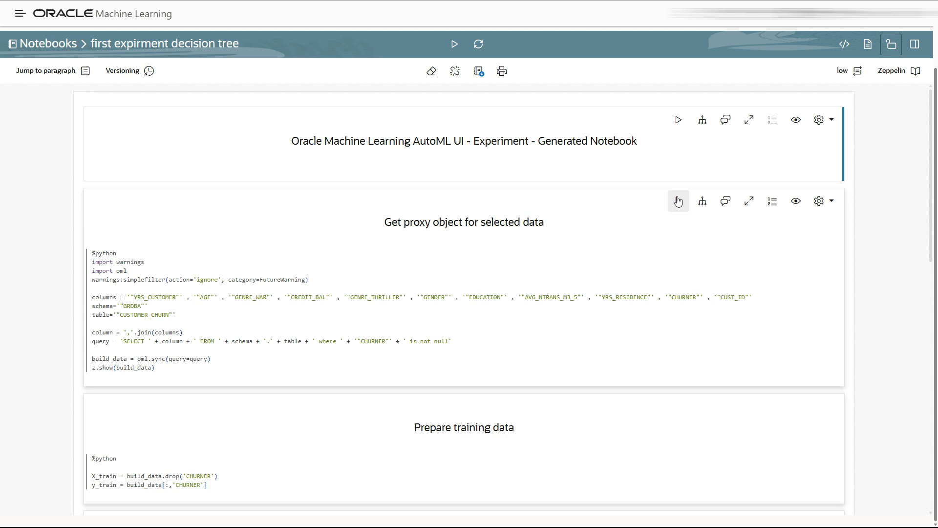
click(454, 46)
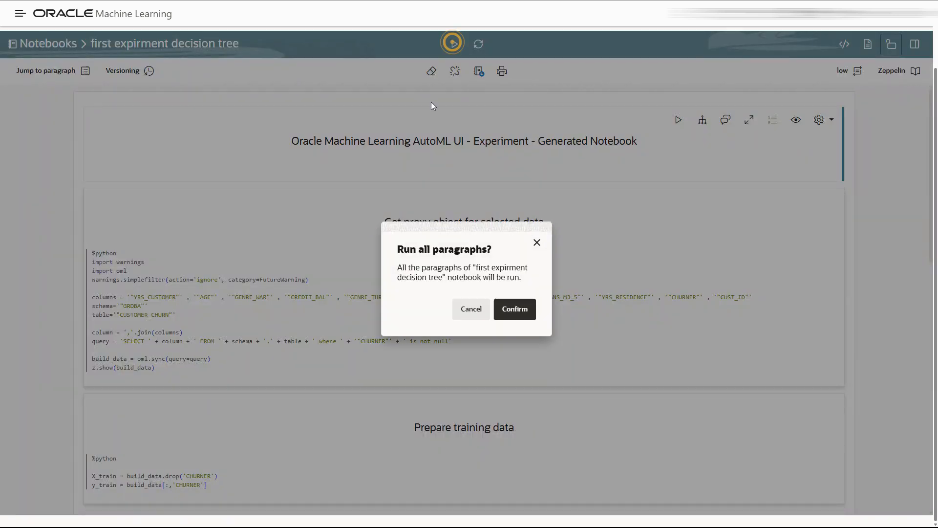
click(515, 303)
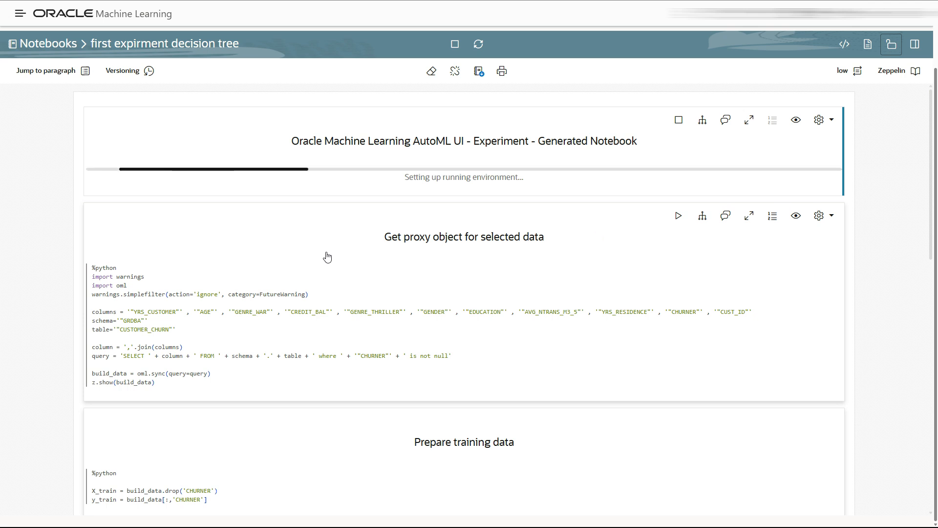
Review the outputs, highlighting the y_true and y_pred scoring lines and the 0.9449 accuracy
scroll(362, 280, down, 2)
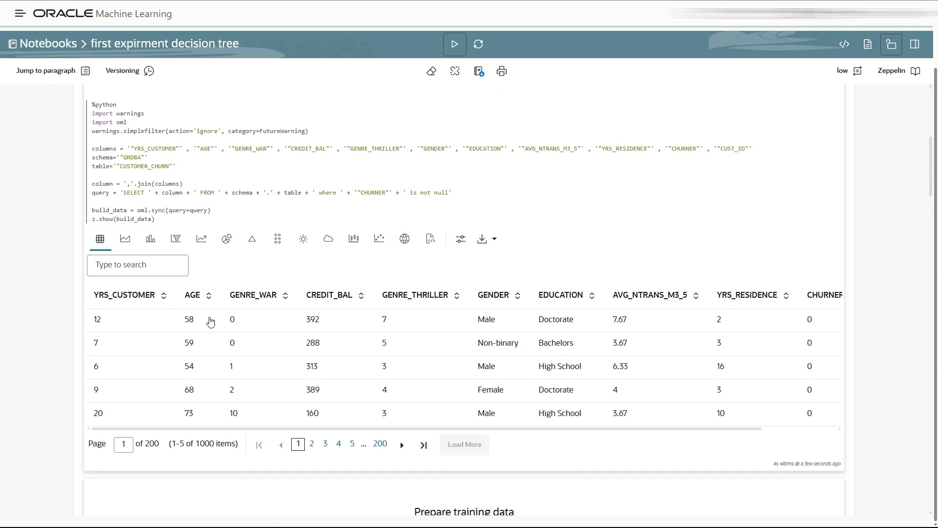
scroll(210, 321, down, 6)
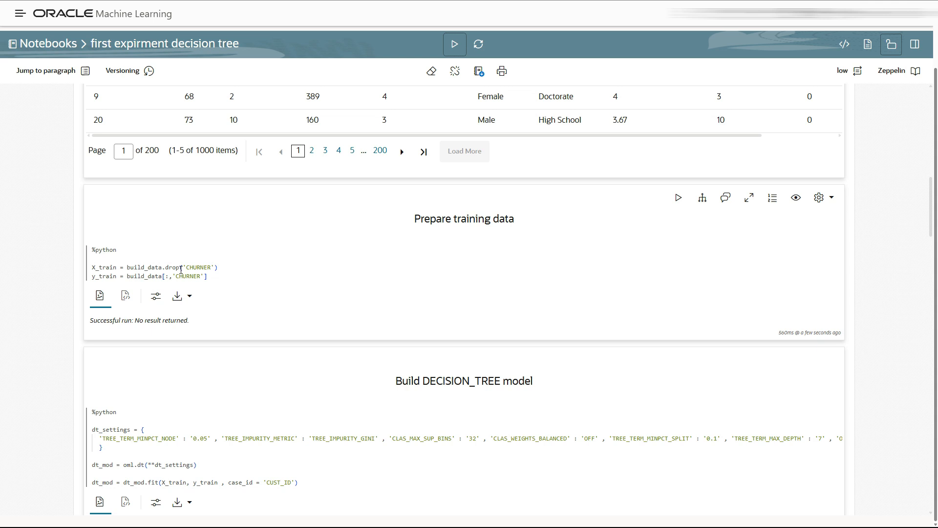
scroll(192, 270, down, 2)
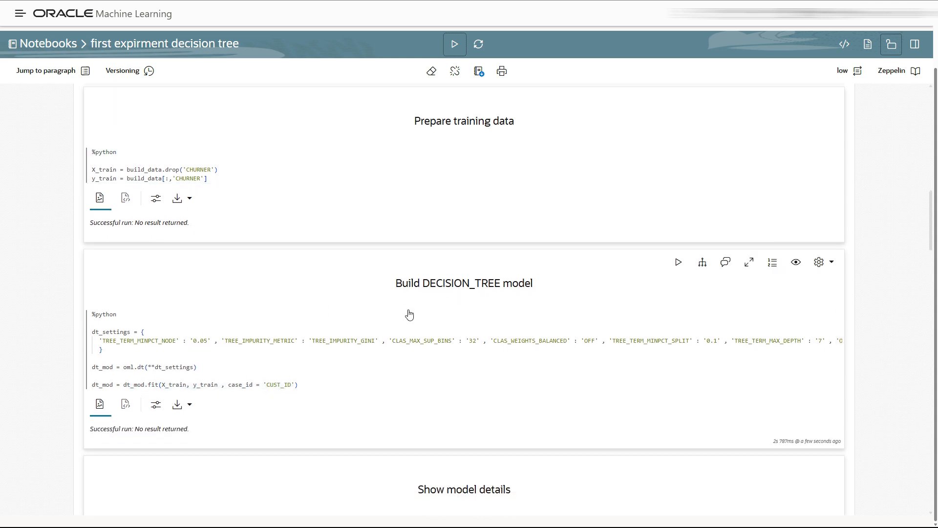
scroll(220, 343, down, 1)
scroll(220, 343, down, 6)
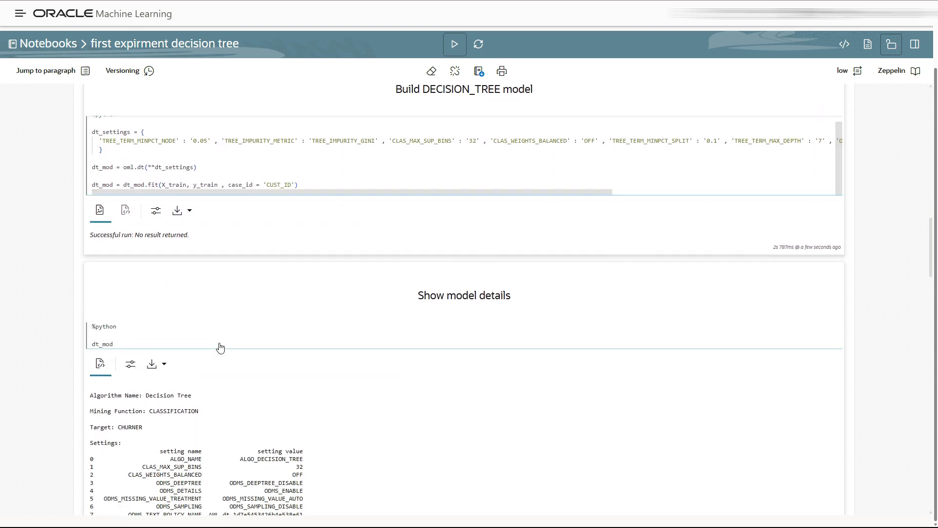
scroll(220, 347, down, 5)
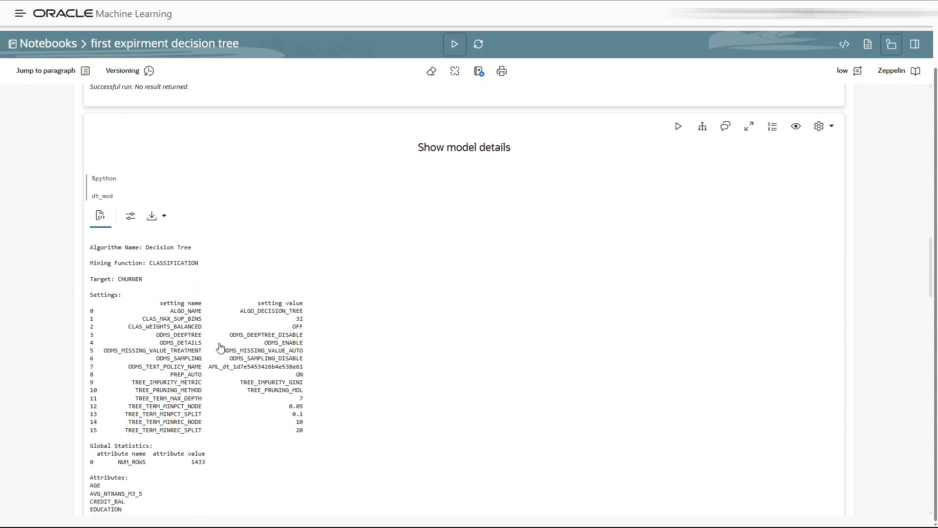
scroll(220, 347, down, 8)
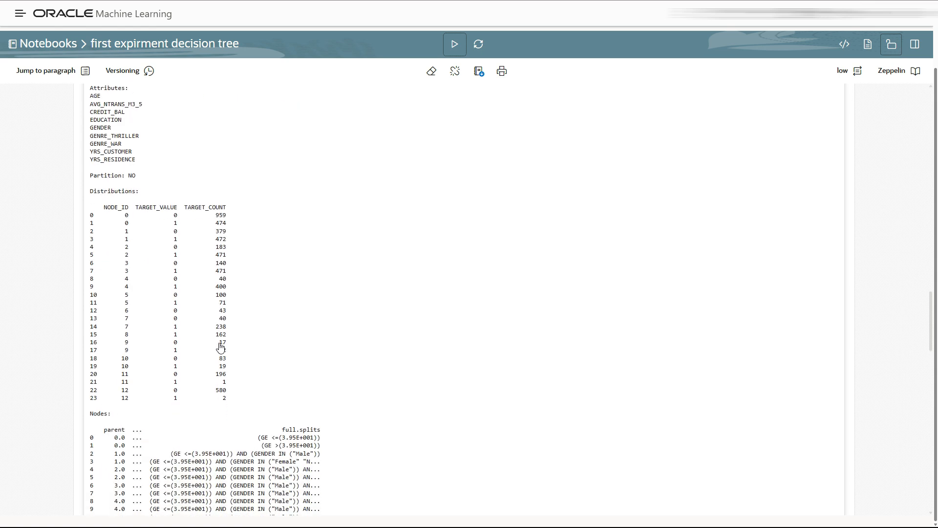
scroll(220, 347, down, 3)
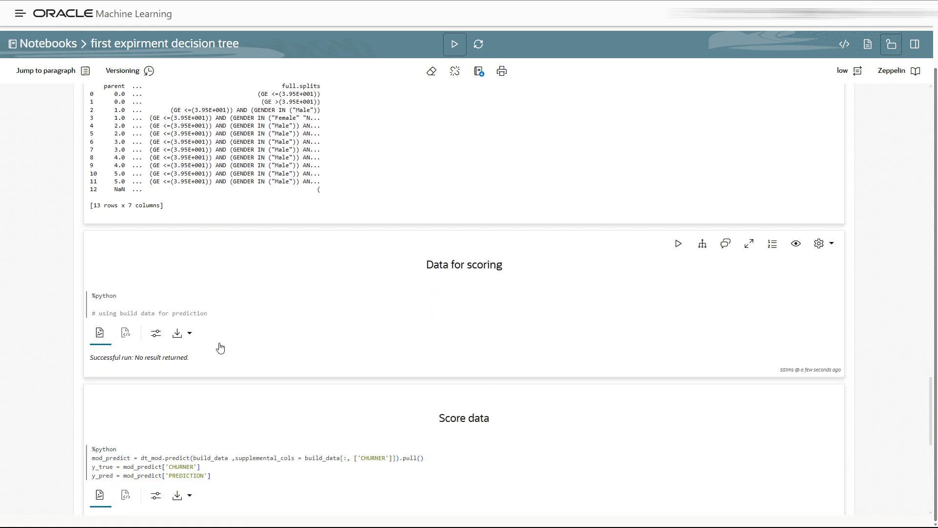
scroll(220, 347, down, 3)
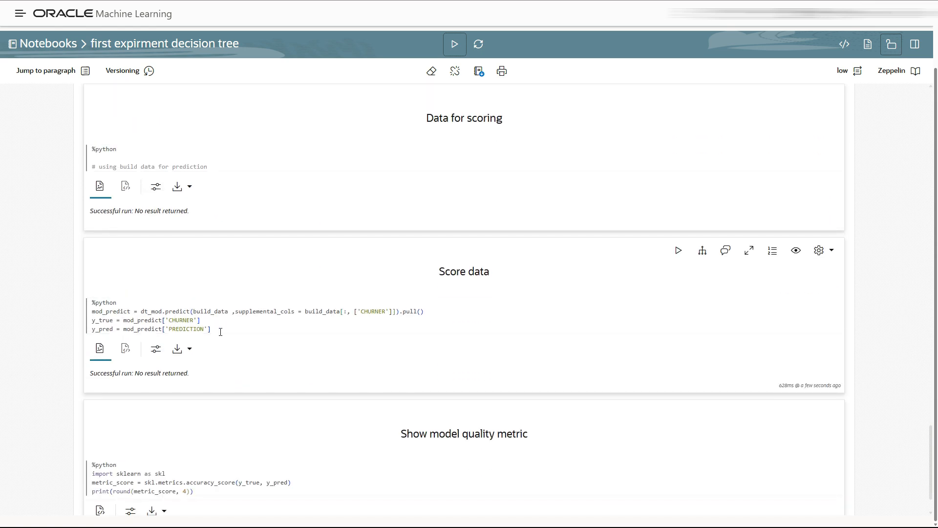
drag(212, 329, 93, 321)
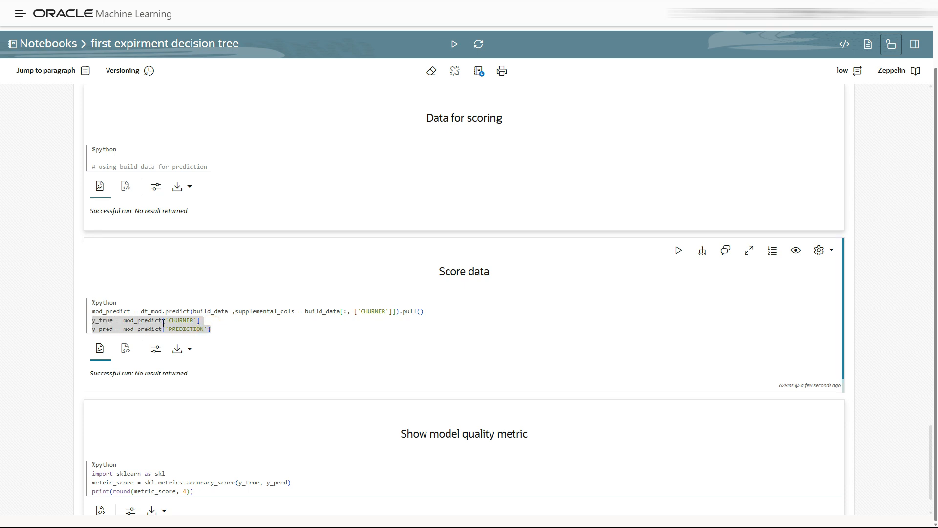
scroll(248, 325, down, 1)
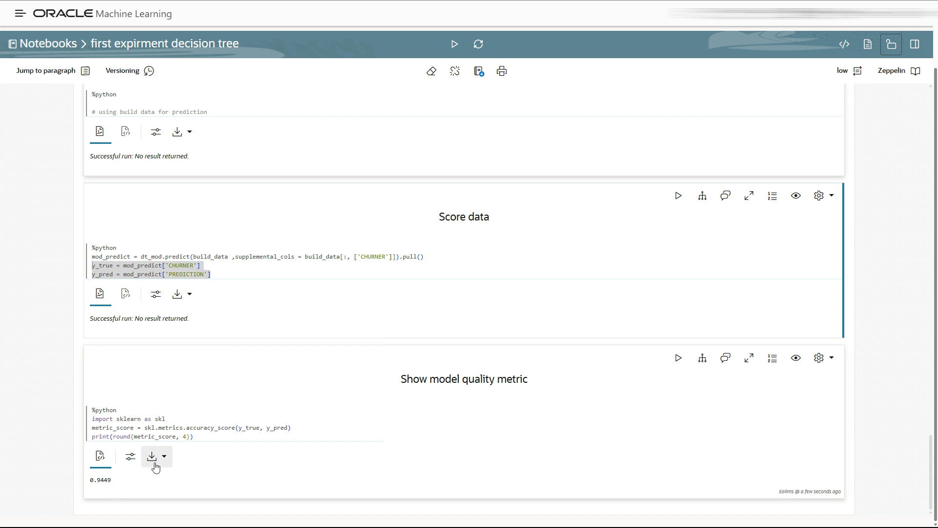
Scroll back to the top and return to the home page listing recent notebooks
scroll(145, 401, up, 3)
scroll(145, 402, up, 10)
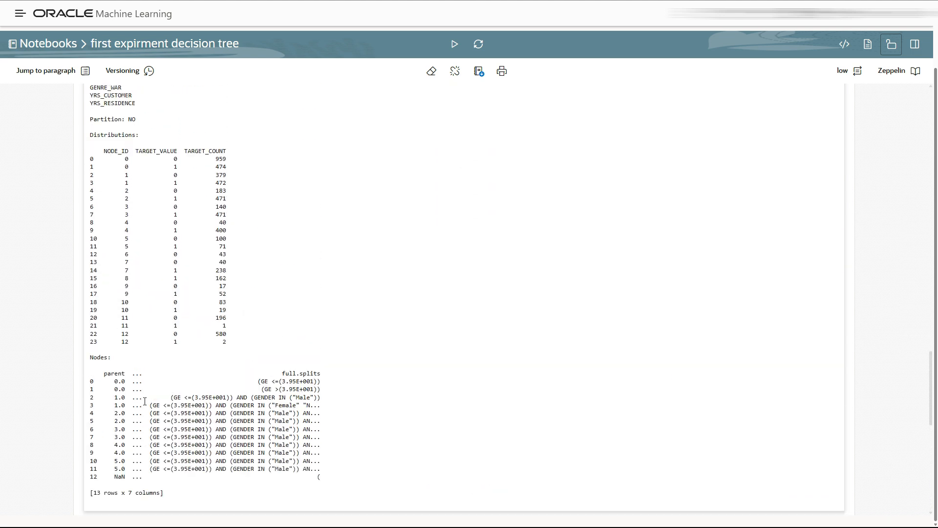
scroll(144, 406, up, 12)
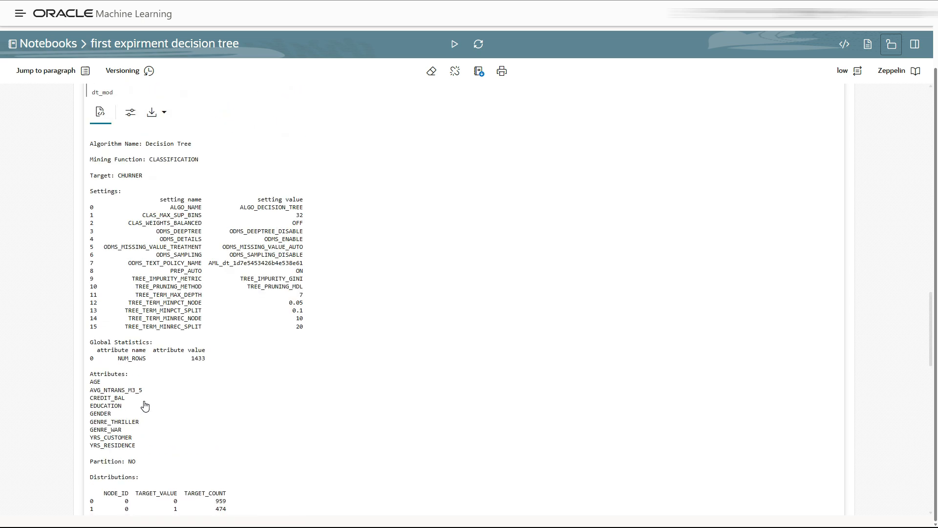
scroll(144, 406, up, 15)
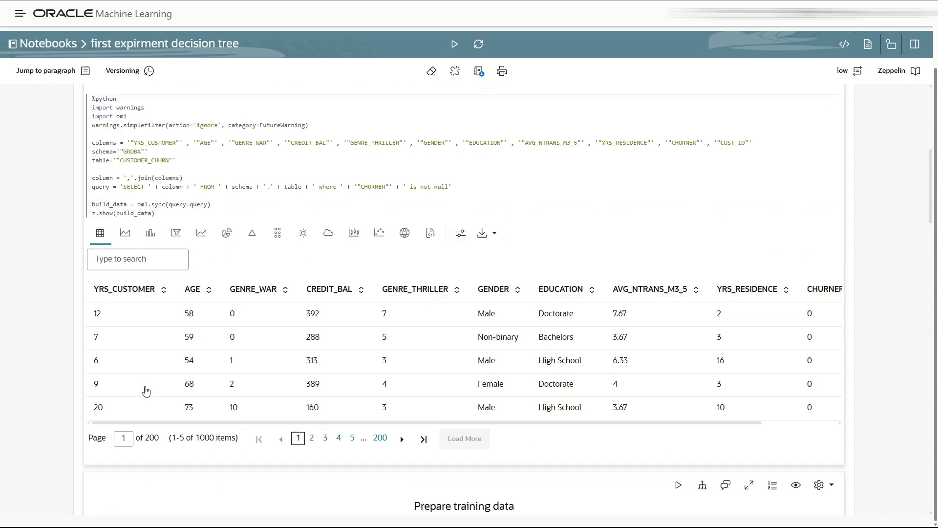
scroll(145, 386, up, 3)
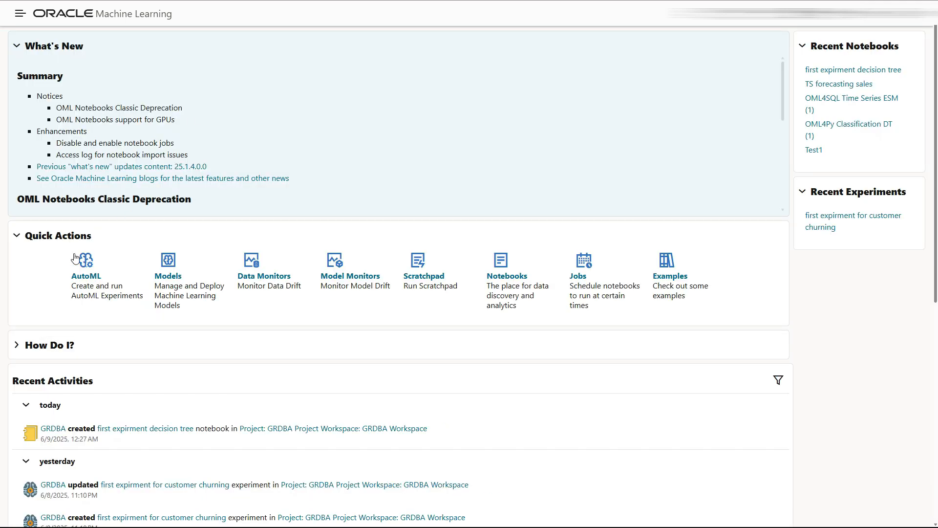
Create a new AutoML experiment named 'second expirement telco data'
click(83, 268)
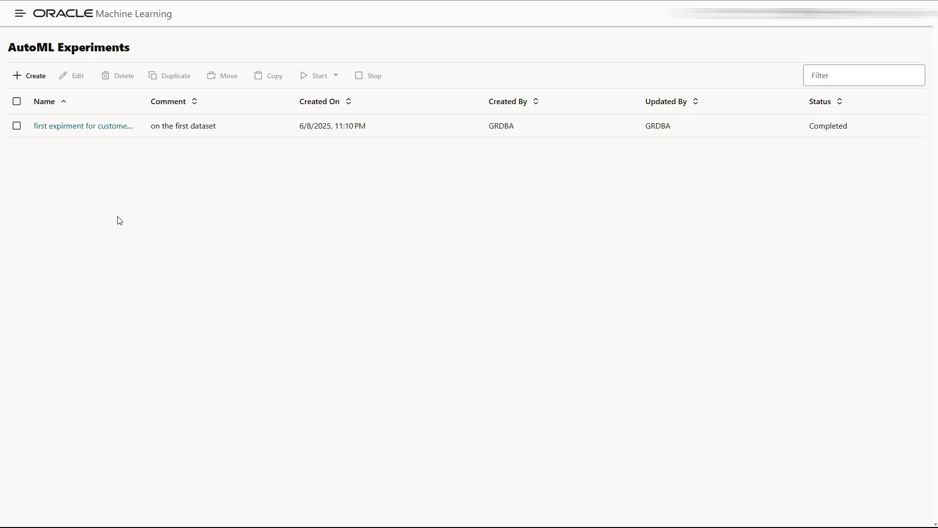
click(29, 77)
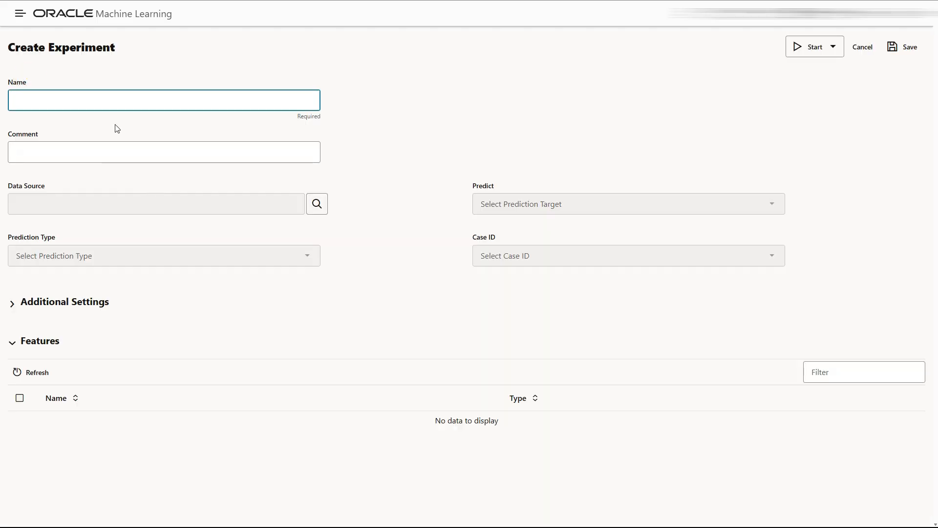
text(second expirement)
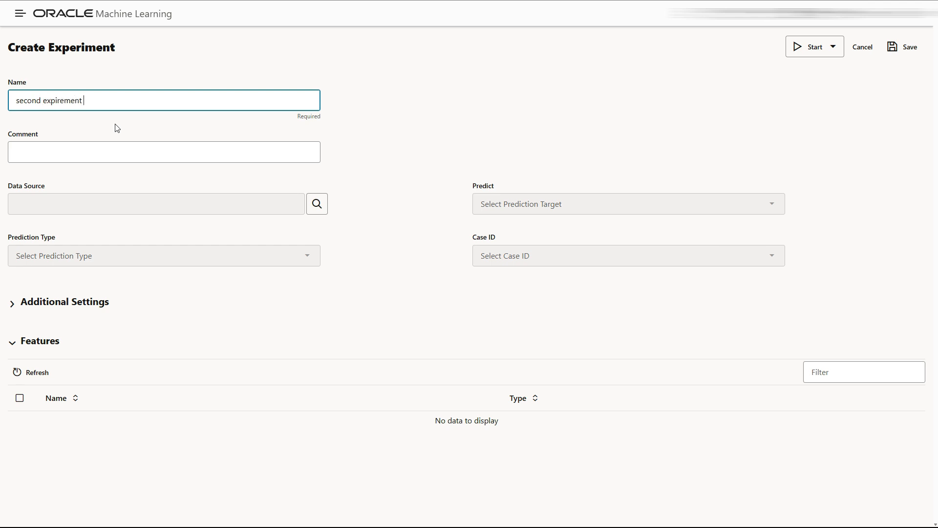
text(lco data)
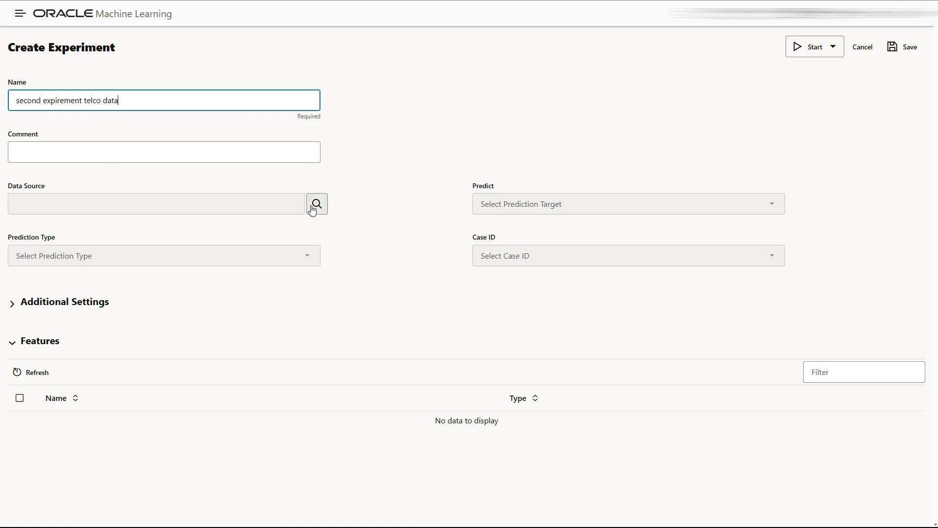
Use the GRDBA.TELCO_CUSTOMER_CHURN table as the experiment's data source
click(317, 204)
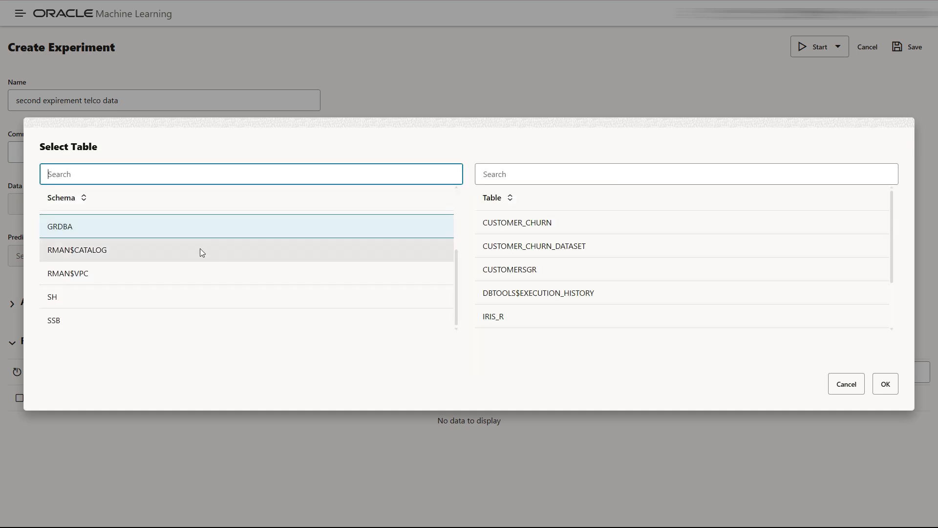
scroll(531, 306, down, 1)
click(527, 313)
click(885, 384)
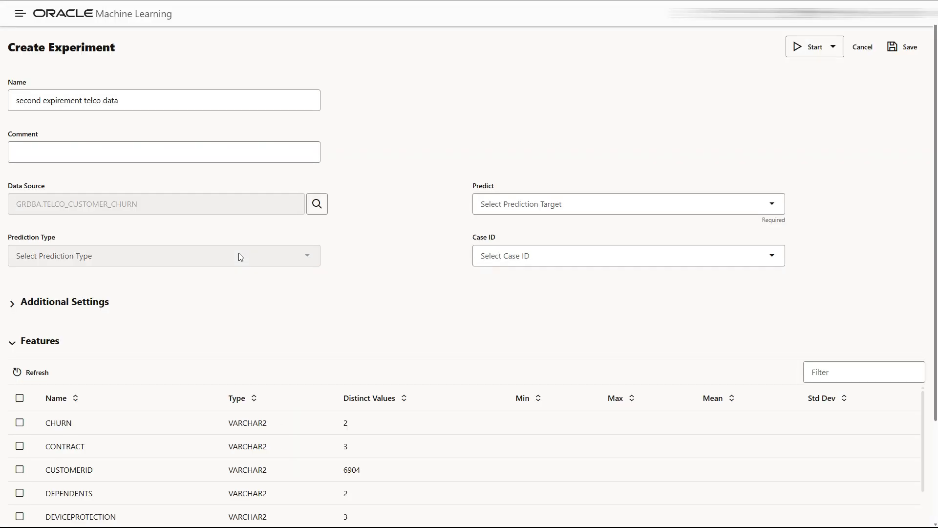
Set Predict to CHURN and Case ID to CUSTOMERID
click(582, 202)
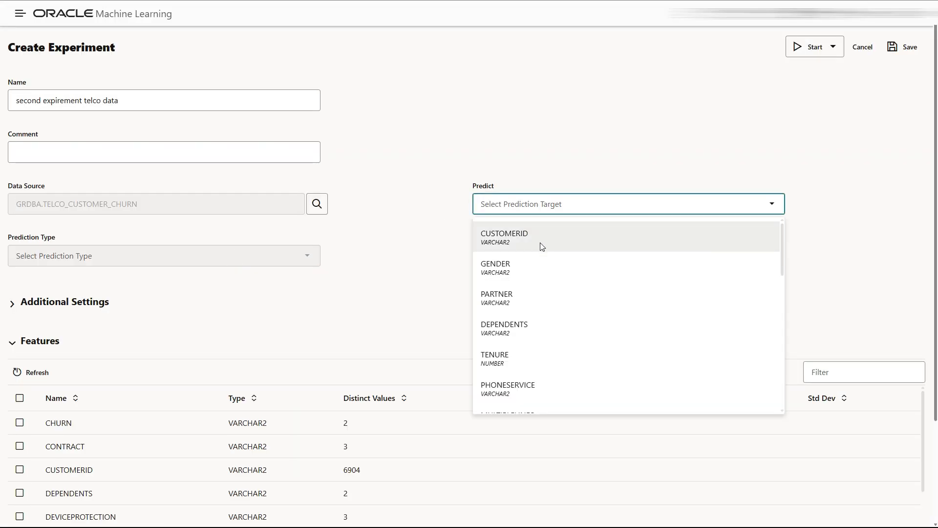
scroll(541, 354, down, 2)
scroll(541, 352, down, 4)
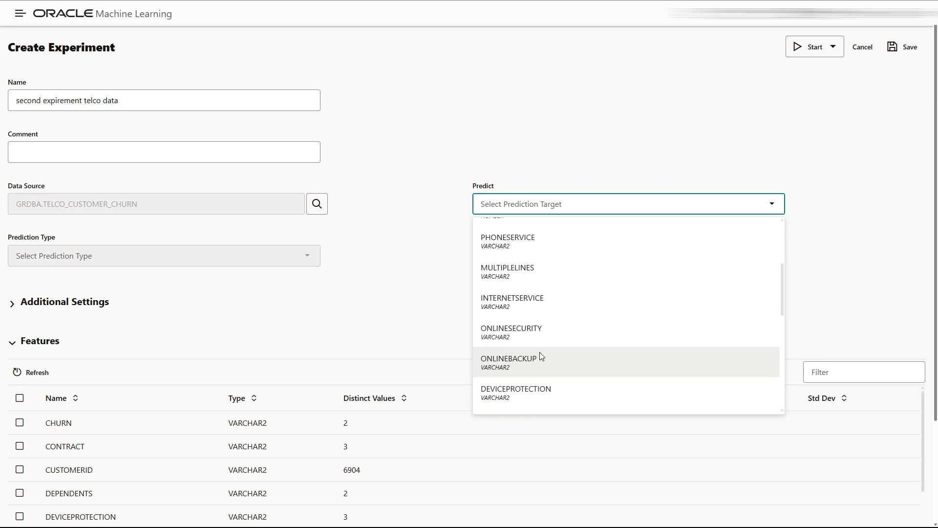
scroll(540, 352, down, 4)
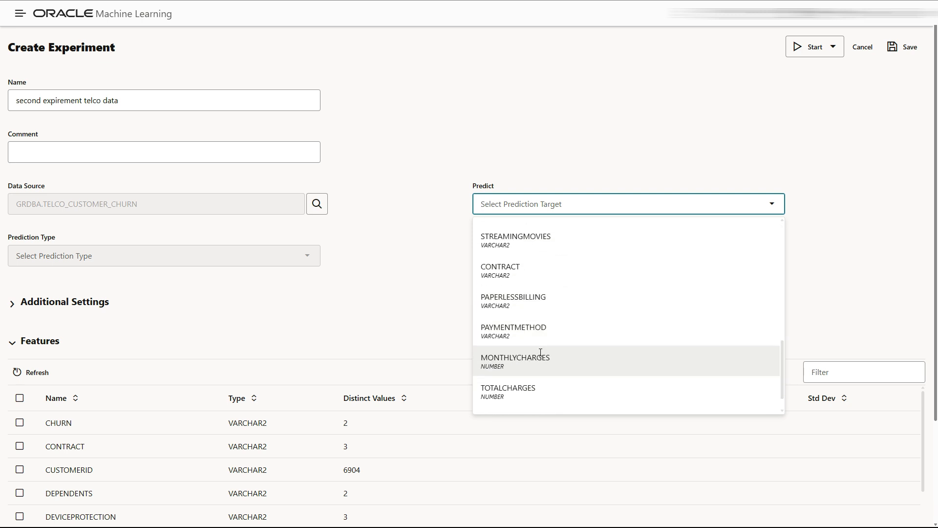
scroll(540, 353, down, 3)
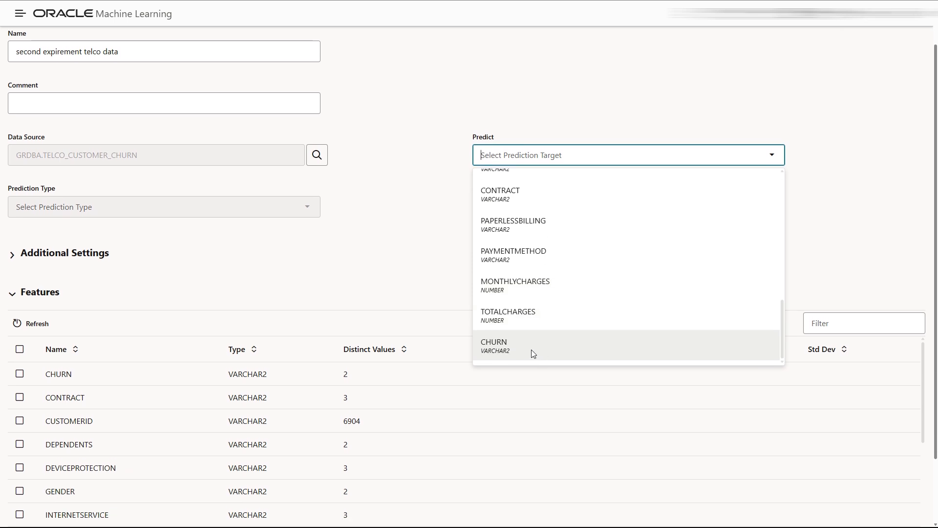
click(531, 349)
click(578, 211)
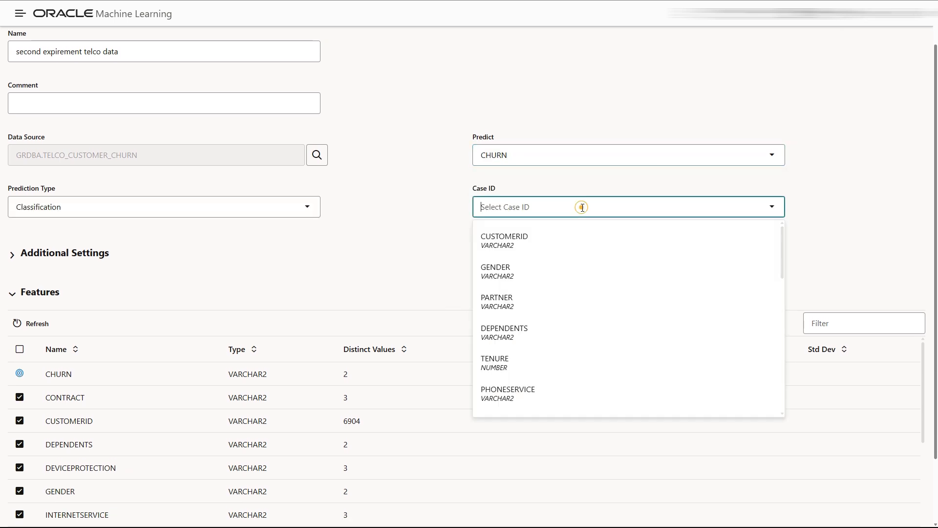
click(542, 239)
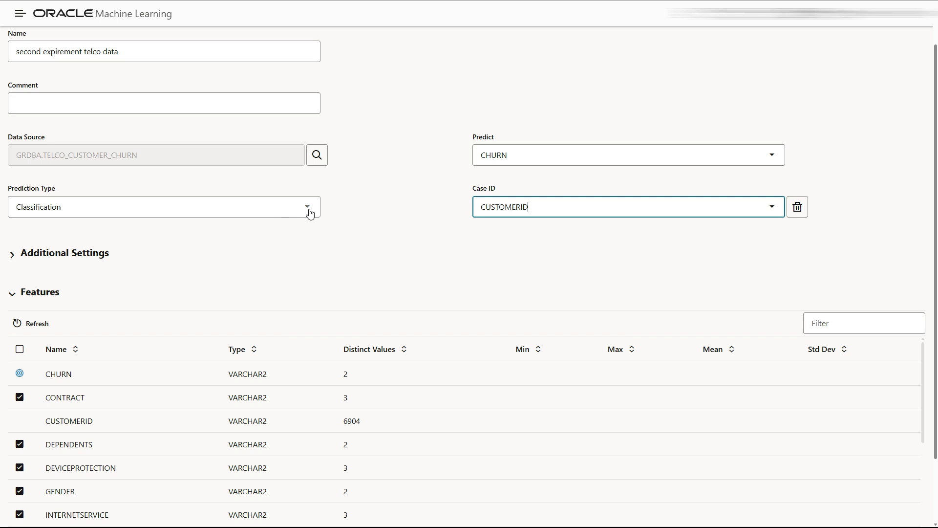
In Additional Settings, set Maximum Top Models to 3 and Database Service Level to High
click(12, 253)
scroll(207, 272, down, 1)
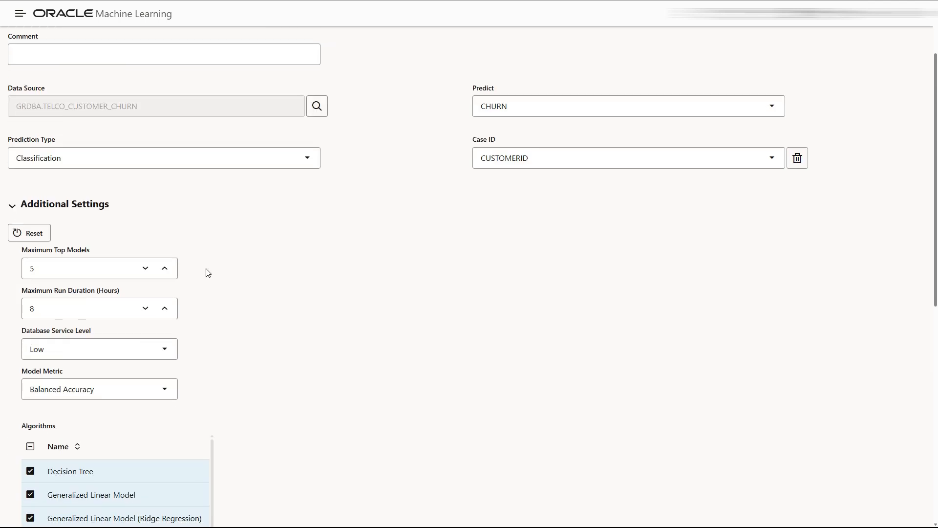
click(146, 270)
click(147, 270)
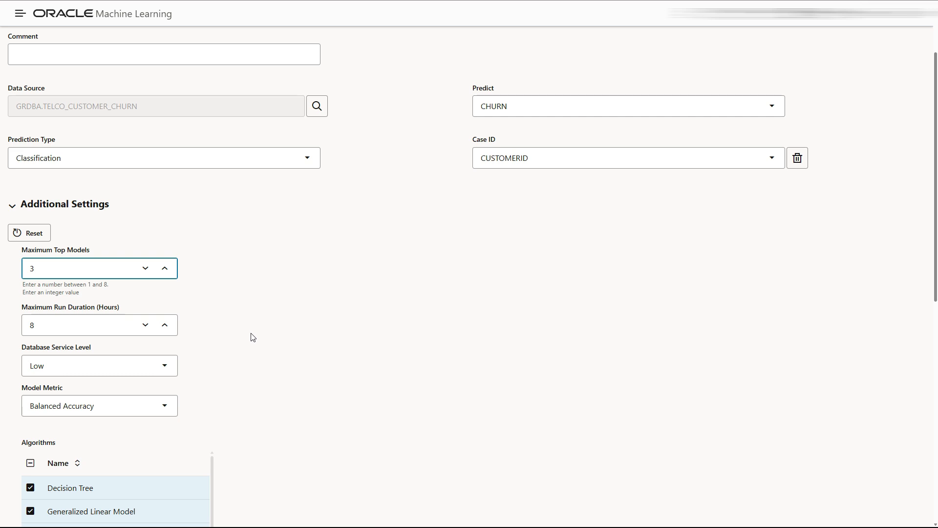
click(169, 359)
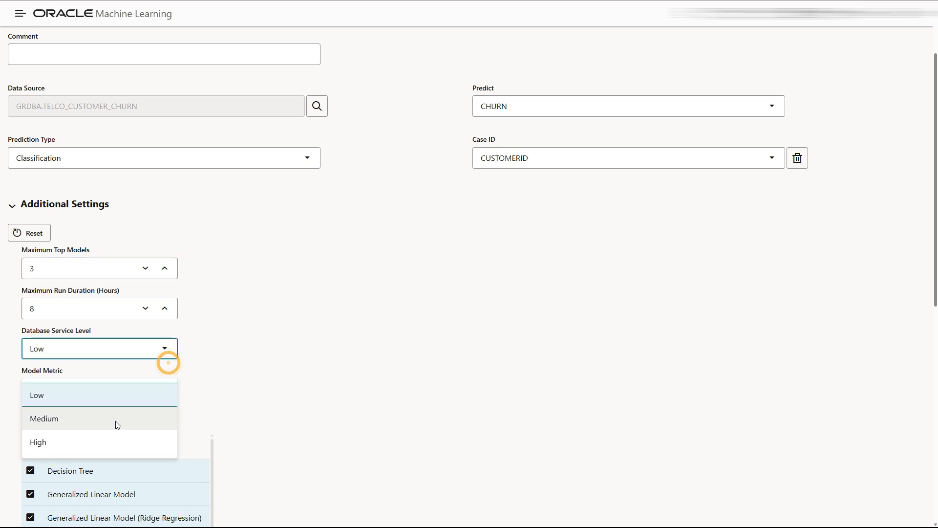
click(108, 439)
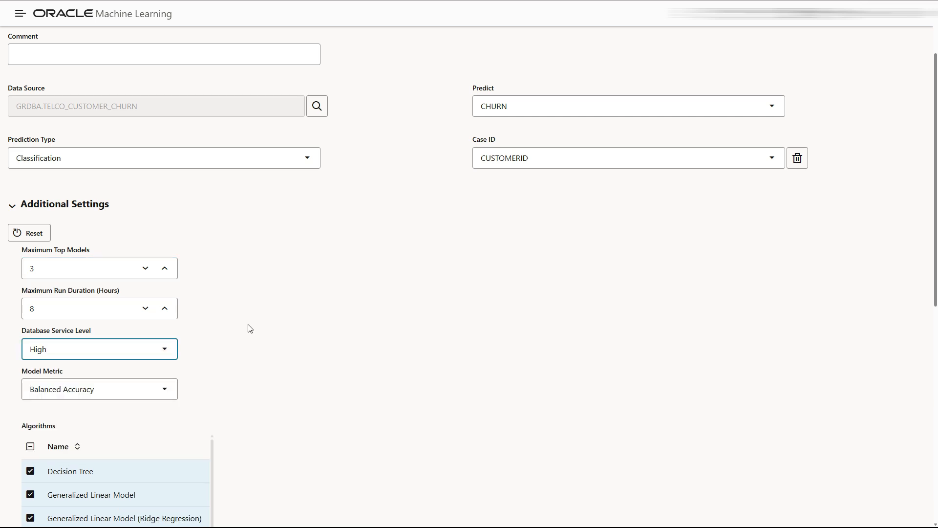
click(266, 372)
Uncheck the Support Vector Machine (Gaussian) and (Linear) algorithms
scroll(265, 373, down, 3)
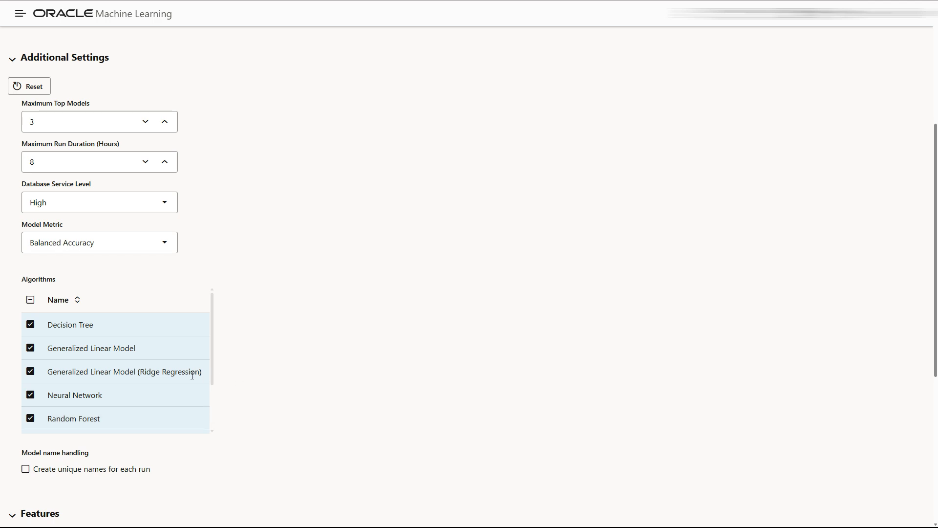
scroll(101, 371, down, 1)
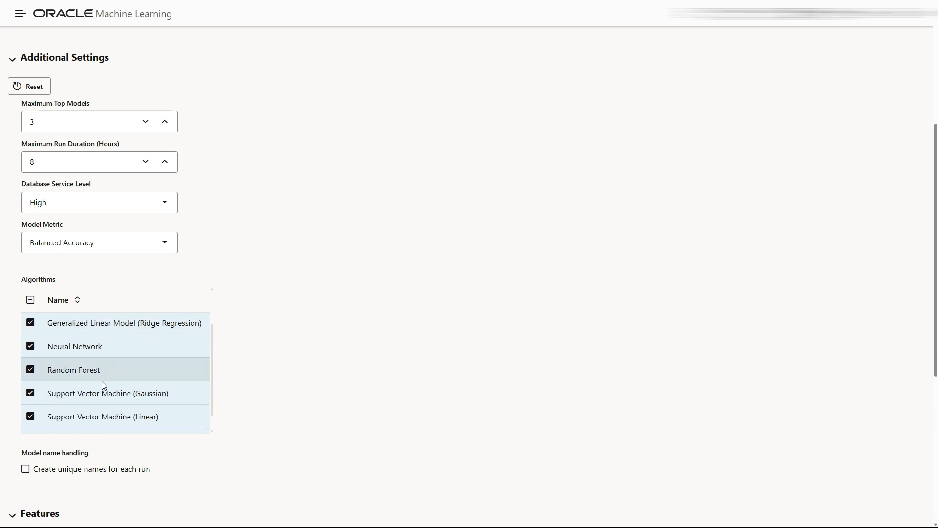
click(31, 393)
click(30, 417)
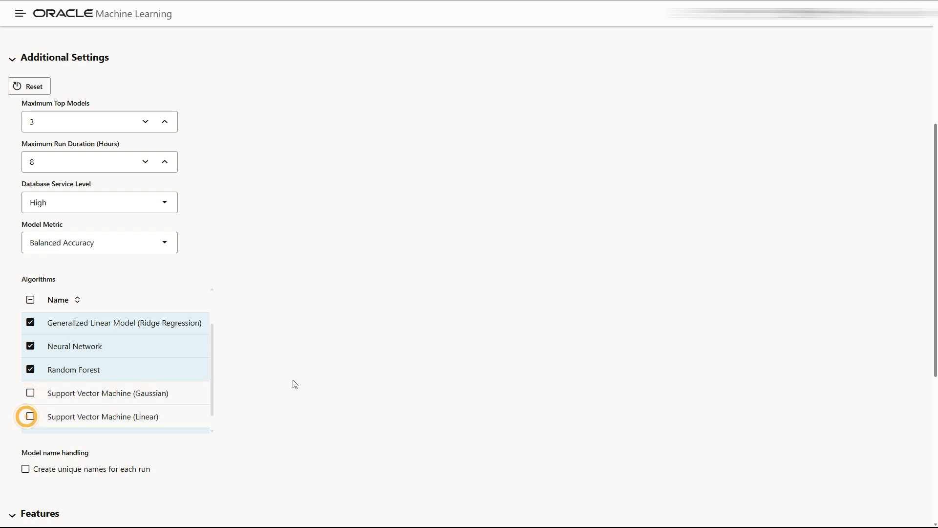
scroll(293, 384, down, 3)
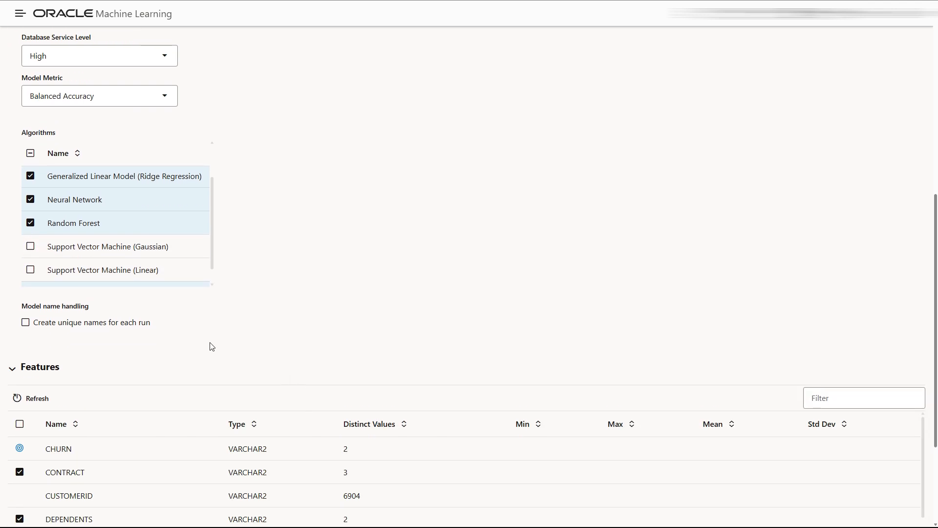
scroll(210, 346, down, 5)
scroll(203, 351, up, 1)
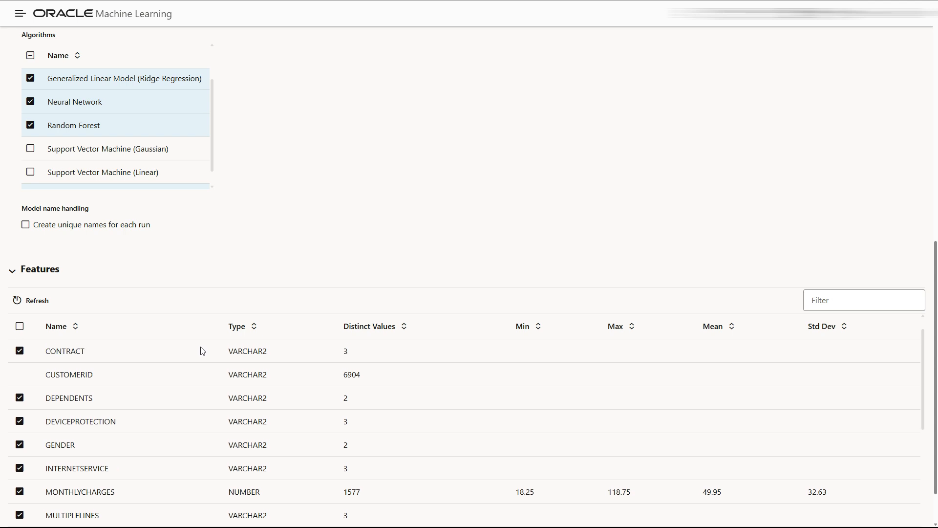
scroll(202, 351, up, 1)
scroll(90, 422, down, 2)
scroll(91, 428, down, 7)
scroll(92, 427, down, 5)
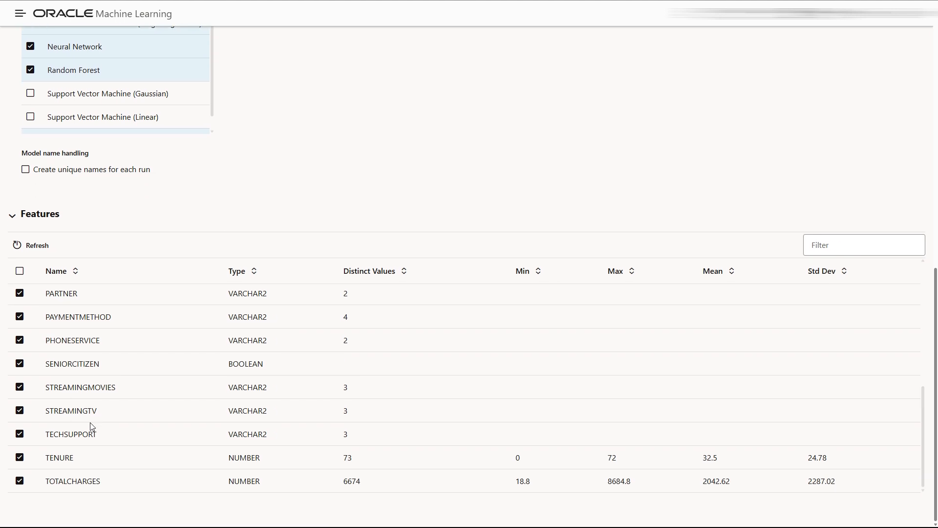
scroll(99, 438, up, 12)
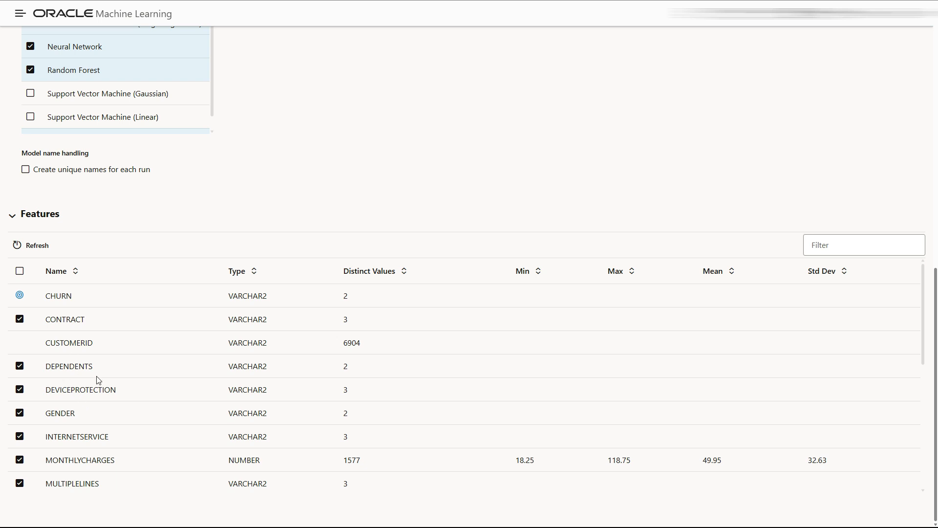
scroll(90, 417, down, 2)
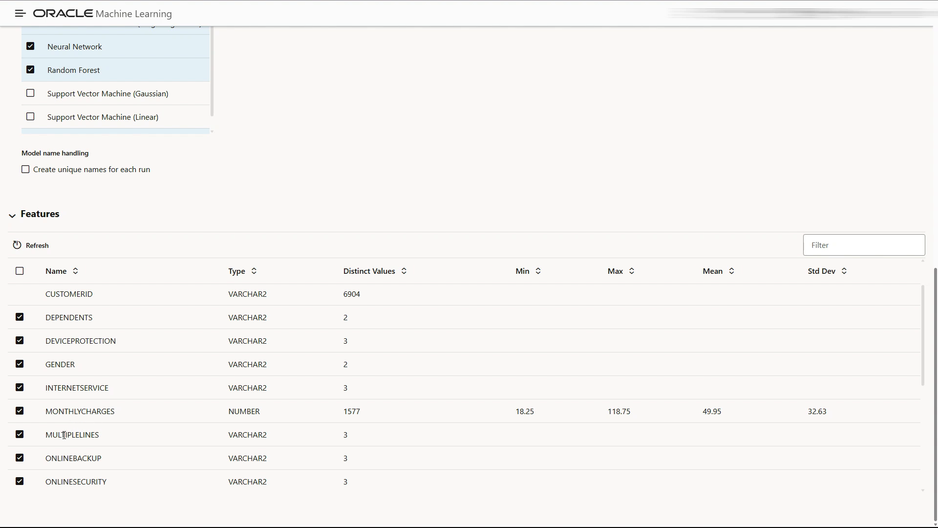
scroll(64, 435, down, 2)
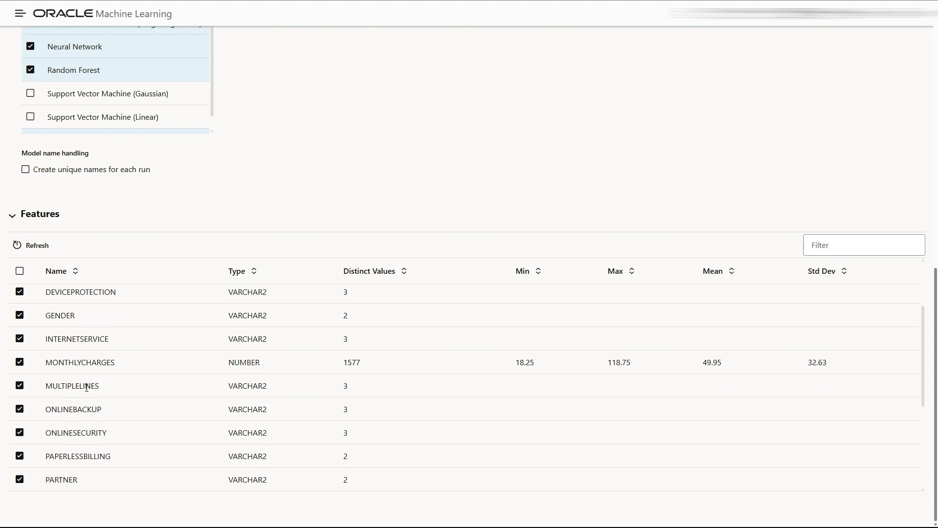
scroll(80, 421, down, 2)
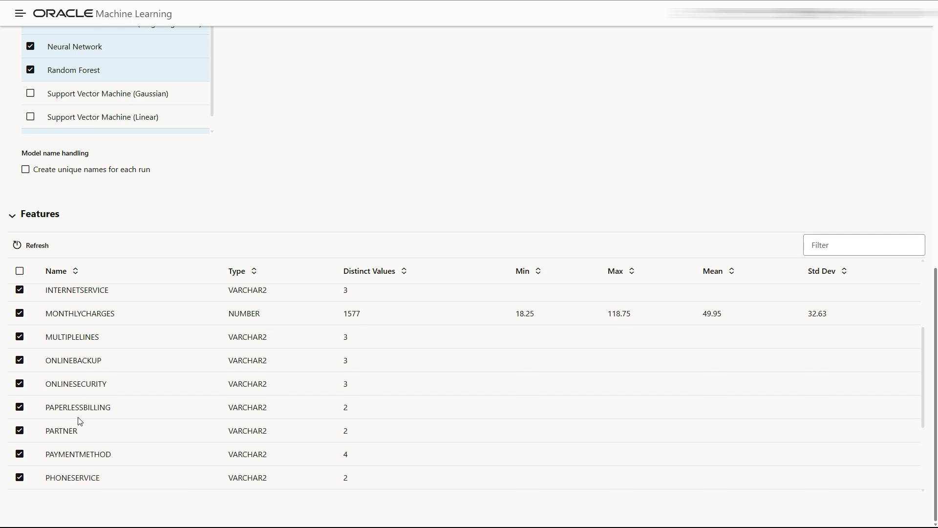
scroll(82, 424, down, 2)
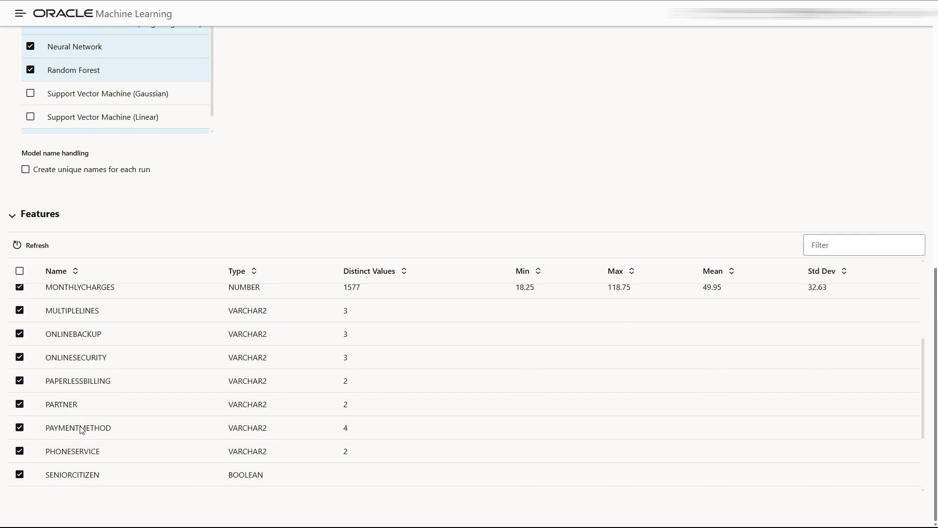
scroll(83, 429, down, 2)
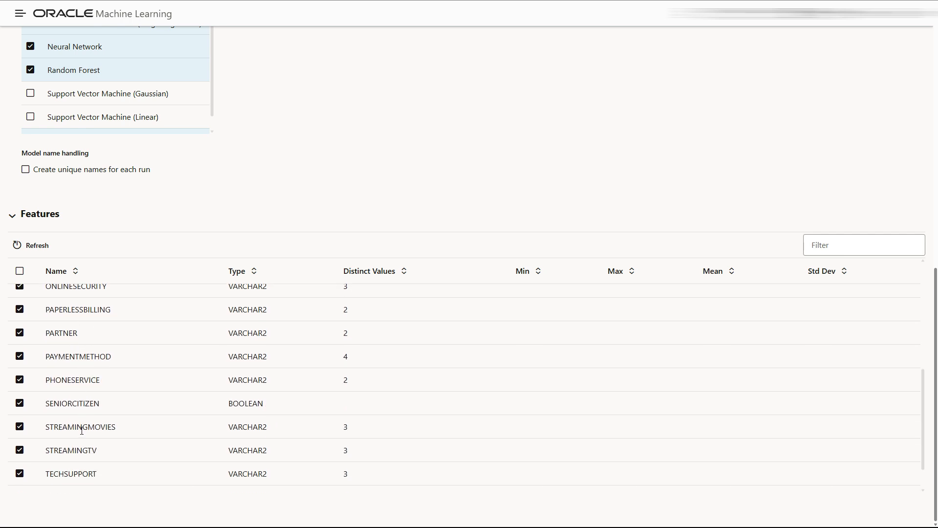
scroll(98, 428, down, 2)
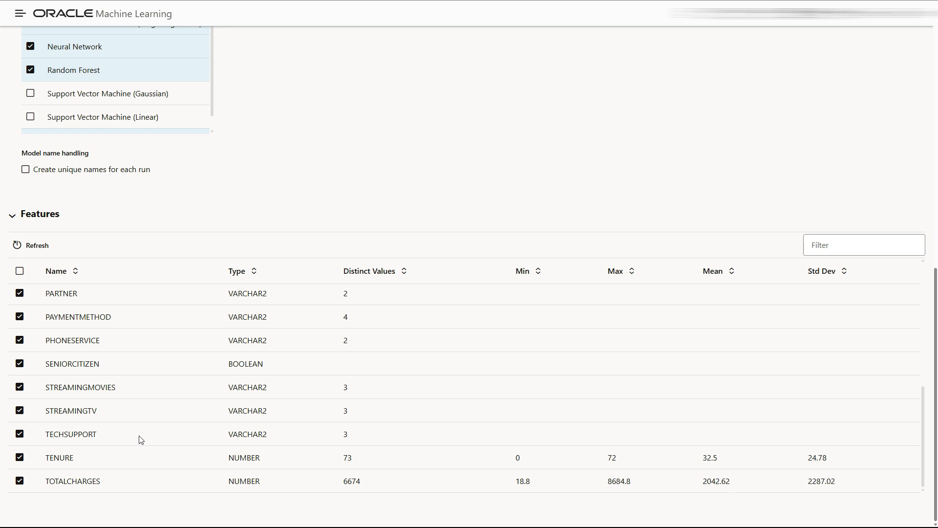
scroll(290, 410, up, 15)
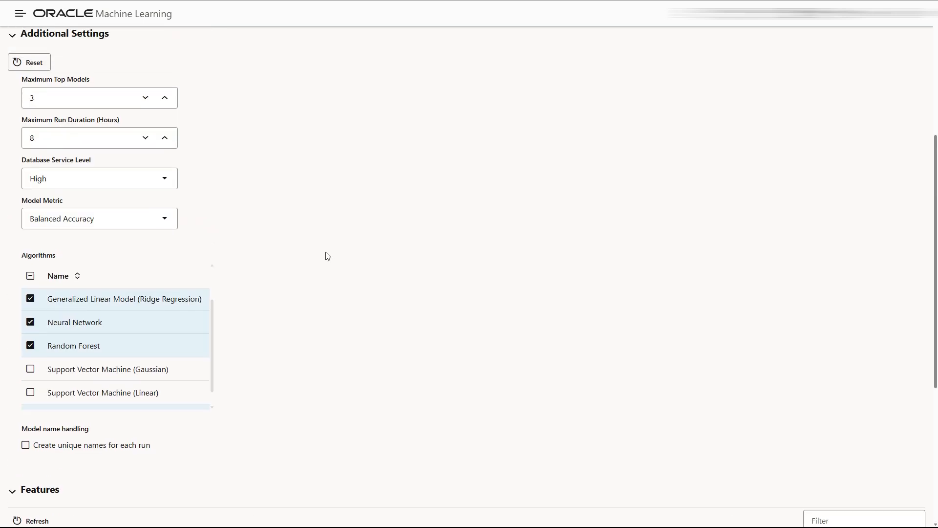
Start the experiment with the Faster Results option
scroll(328, 256, up, 2)
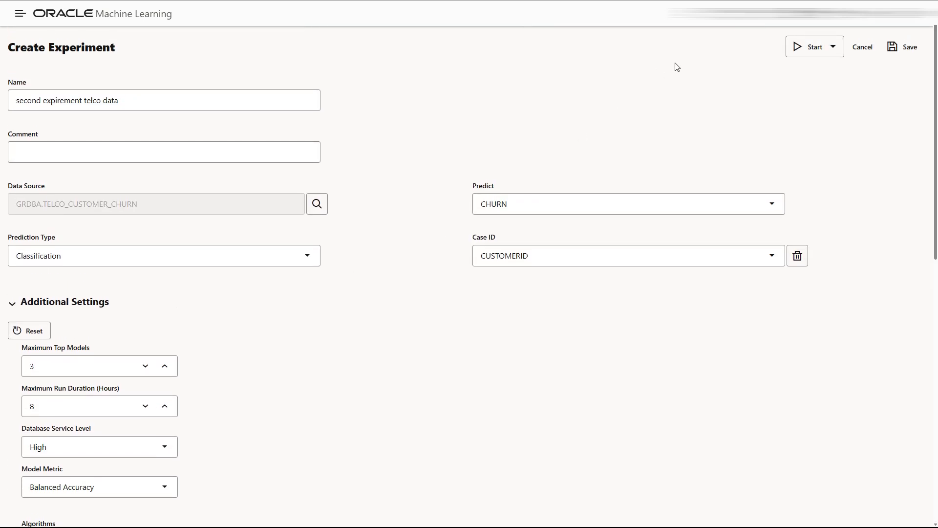
click(806, 54)
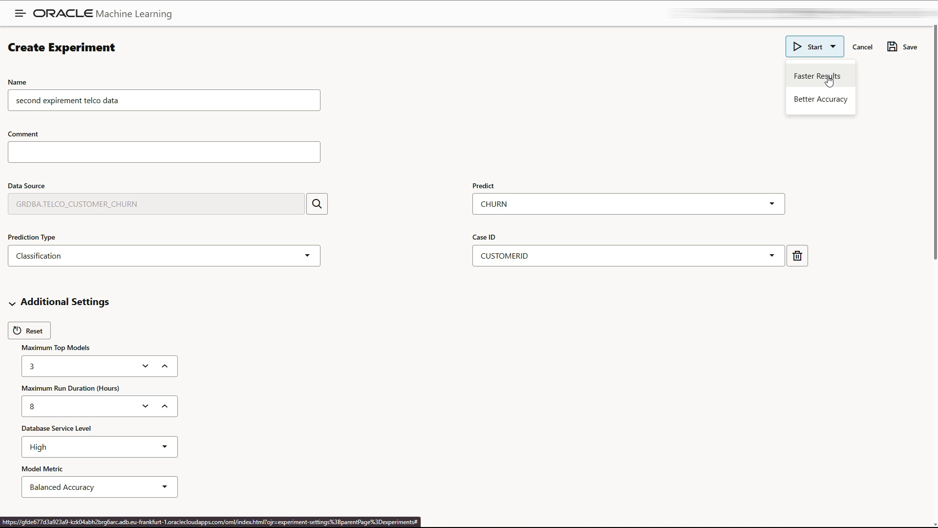
click(828, 80)
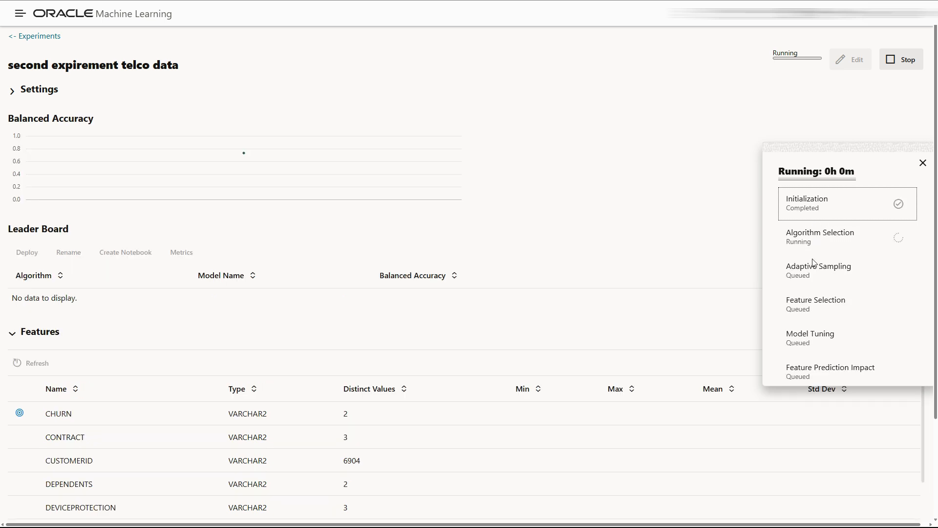
Watch the experiment finish with Naive Bayes leading at 0.7678 balanced accuracy
scroll(834, 263, down, 1)
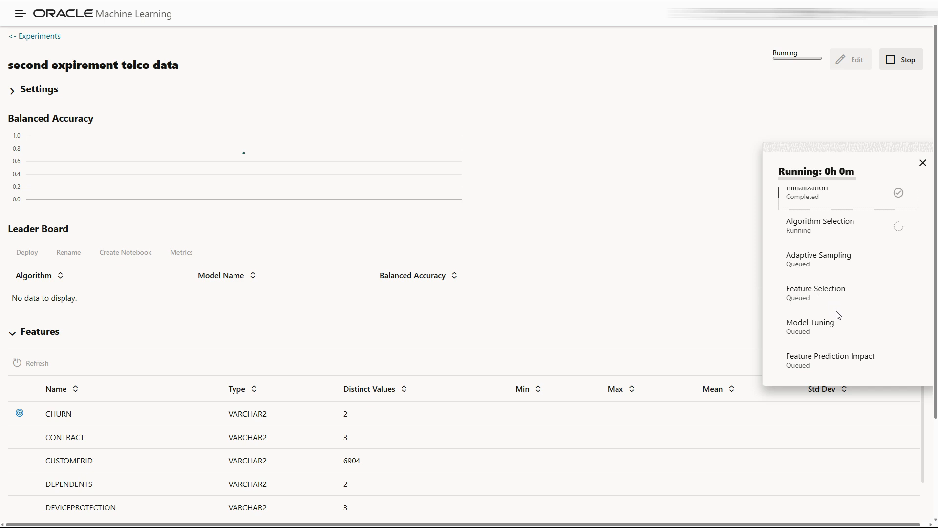
scroll(816, 325, down, 1)
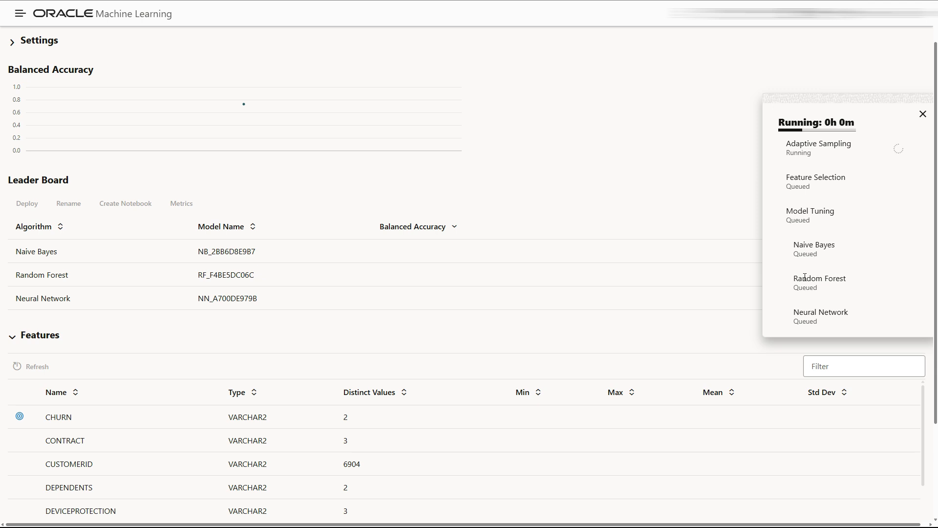
scroll(819, 281, up, 2)
scroll(820, 286, down, 3)
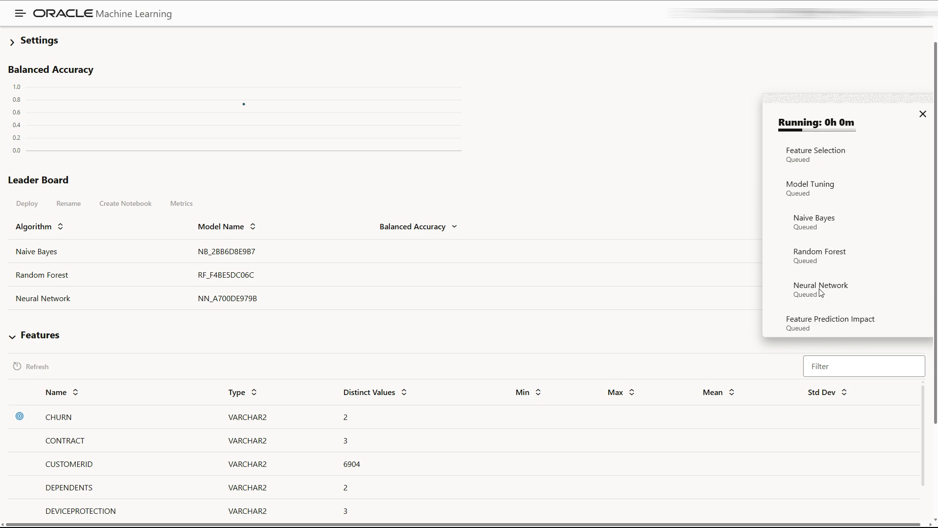
scroll(821, 292, down, 1)
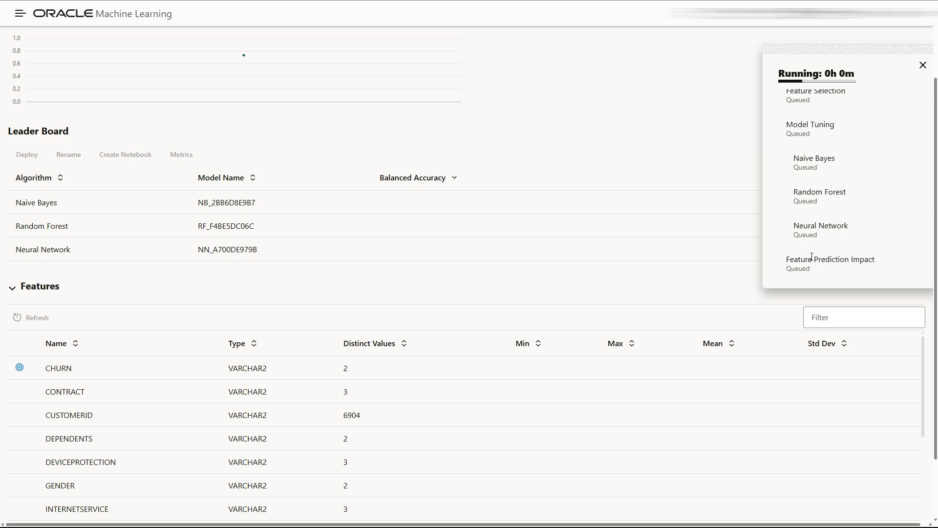
scroll(815, 251, up, 1)
scroll(813, 259, up, 2)
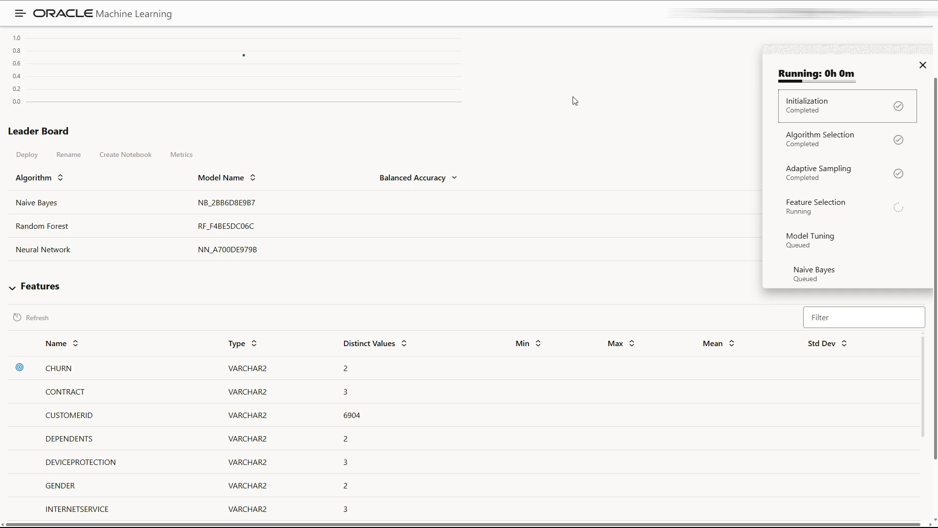
scroll(575, 122, up, 1)
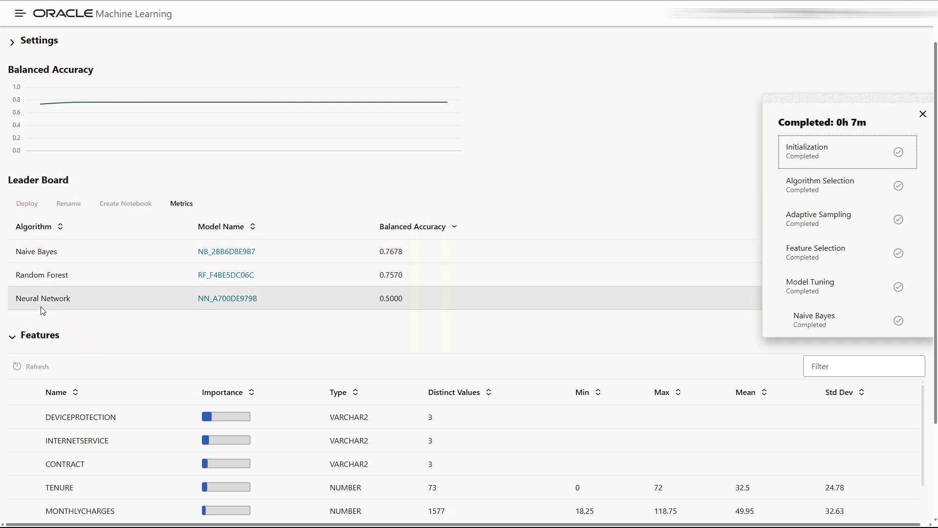
scroll(42, 311, down, 2)
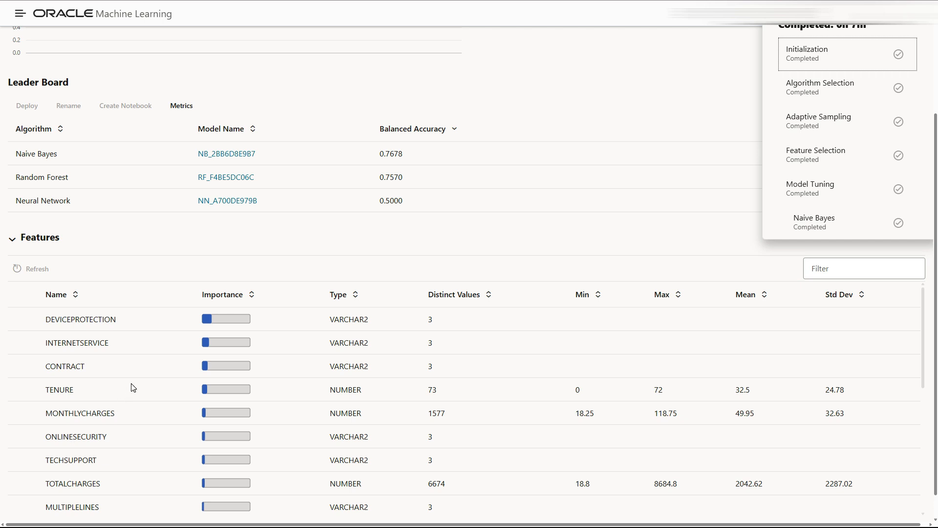
click(183, 107)
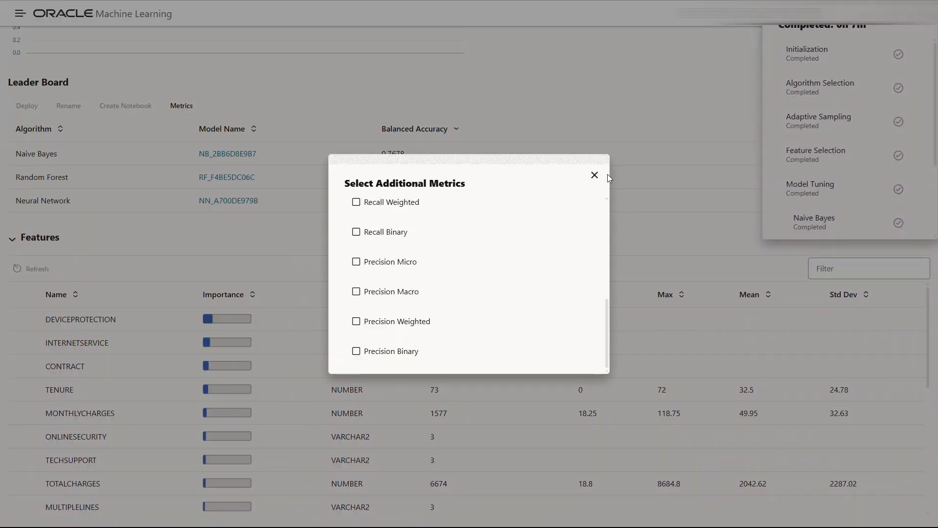
click(595, 174)
scroll(356, 234, down, 1)
scroll(300, 331, down, 4)
scroll(299, 331, down, 2)
scroll(303, 329, up, 6)
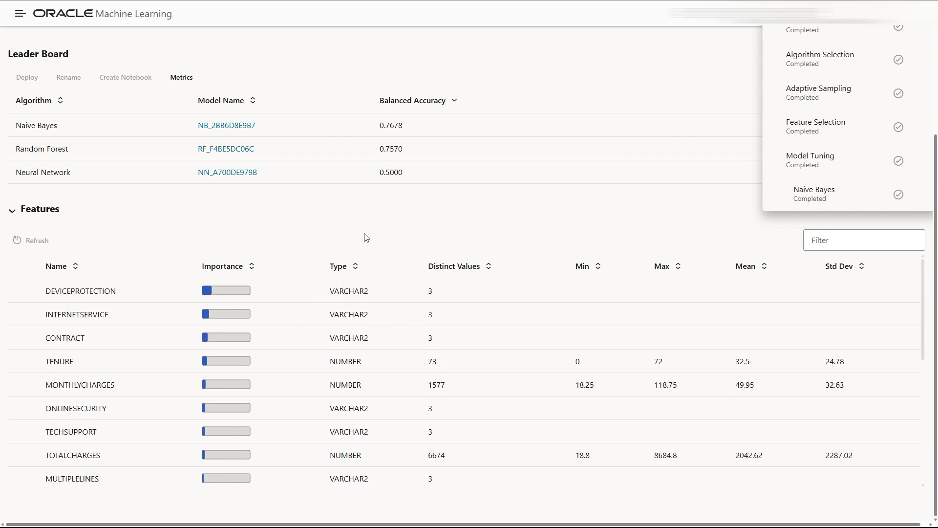
scroll(366, 238, up, 3)
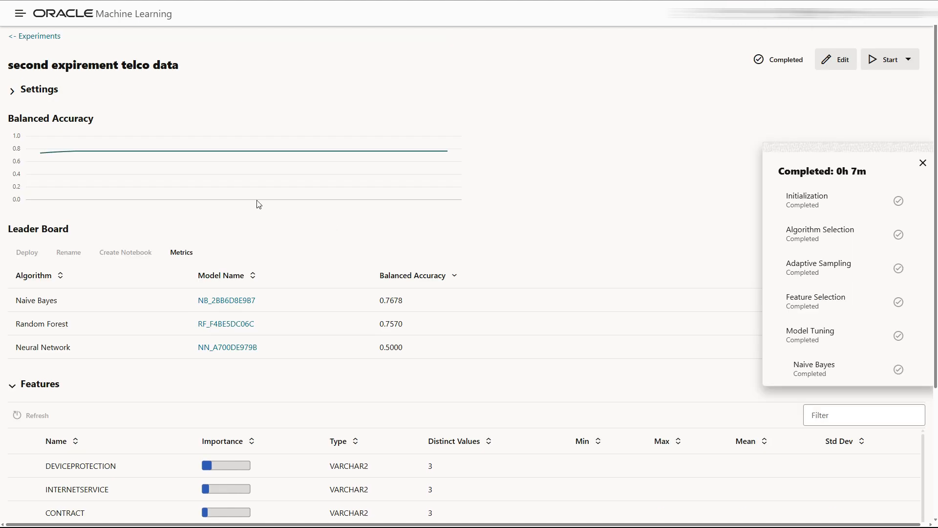
click(226, 300)
click(591, 256)
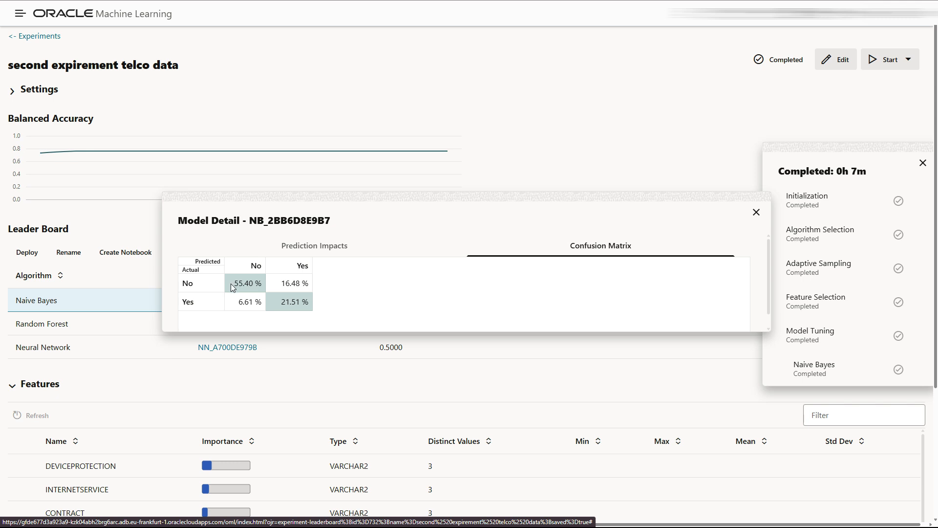
click(311, 245)
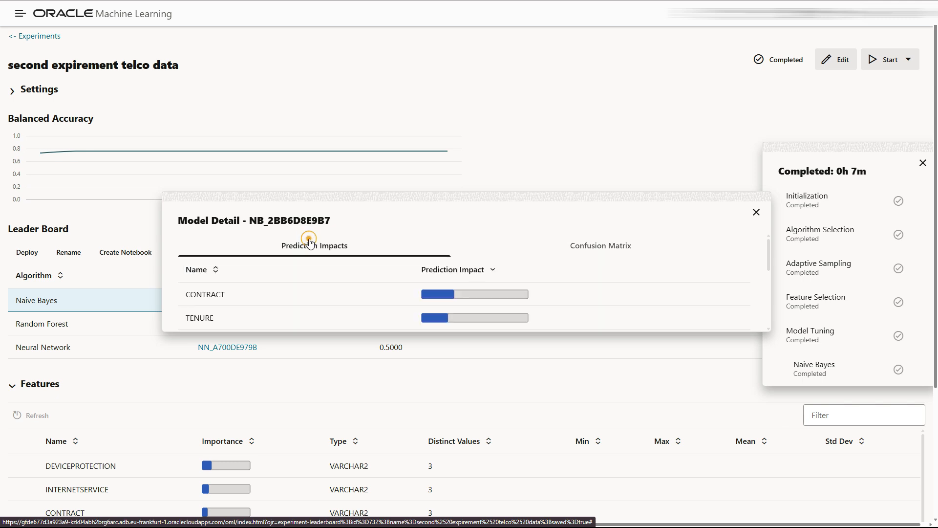
click(591, 252)
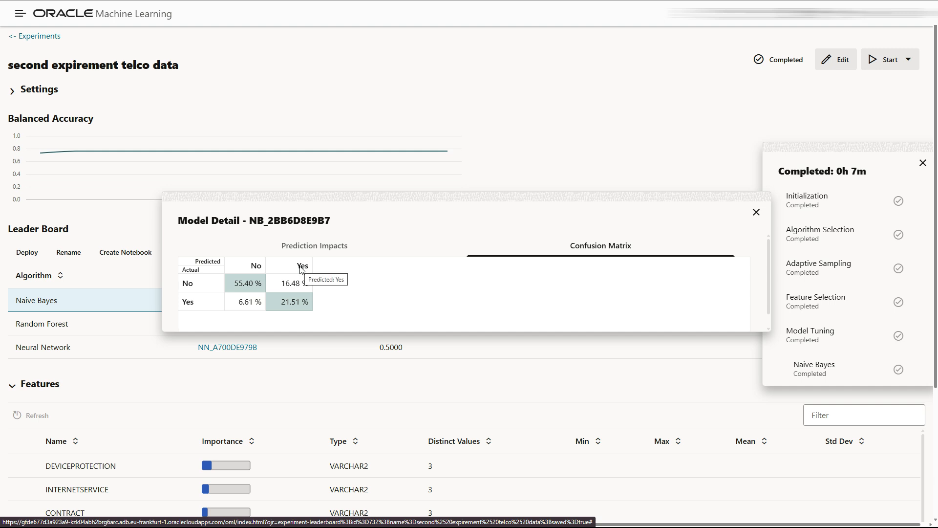
click(281, 284)
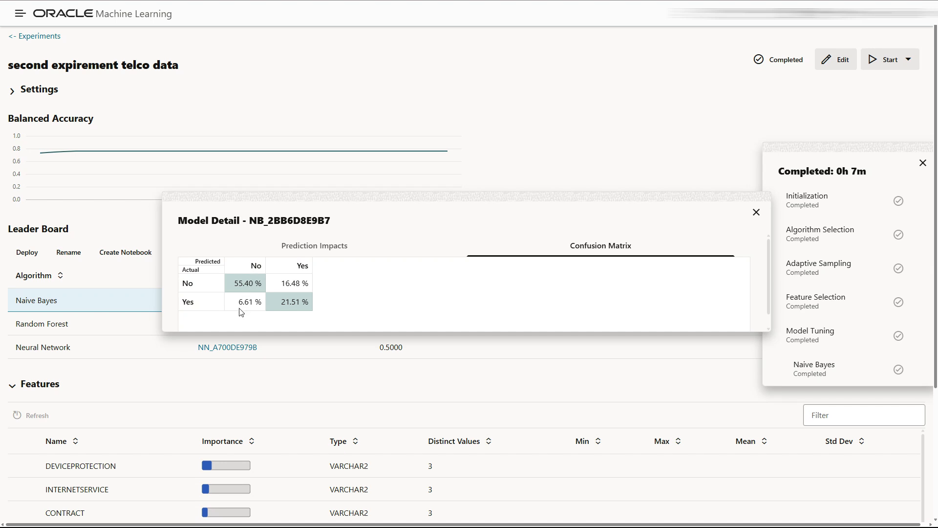
click(755, 215)
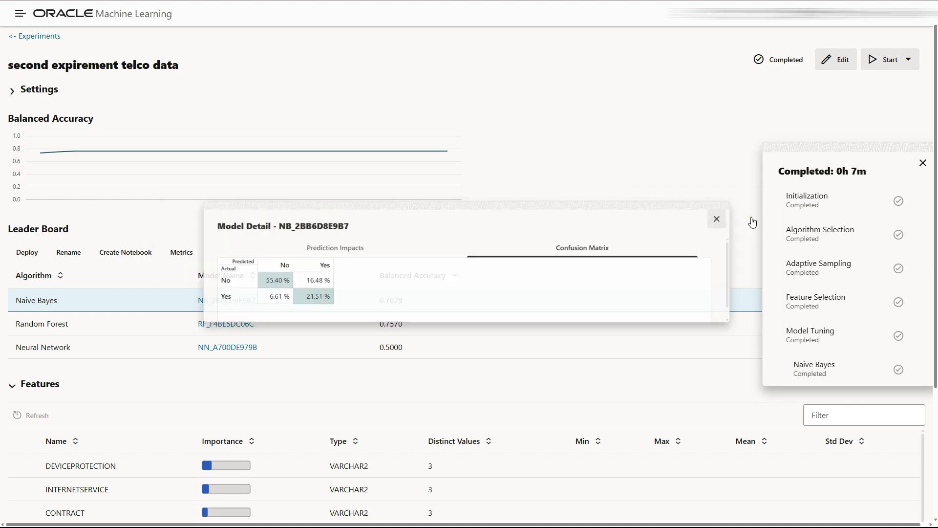
click(235, 301)
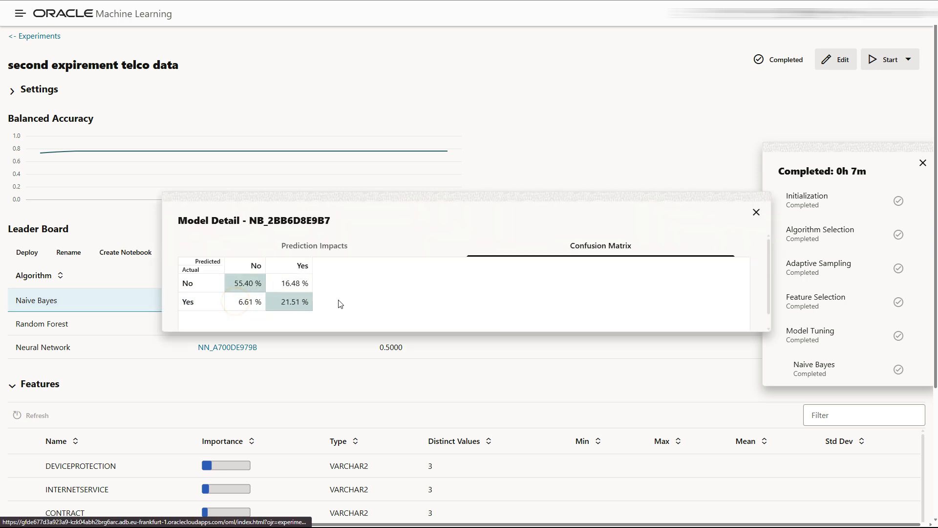
click(756, 212)
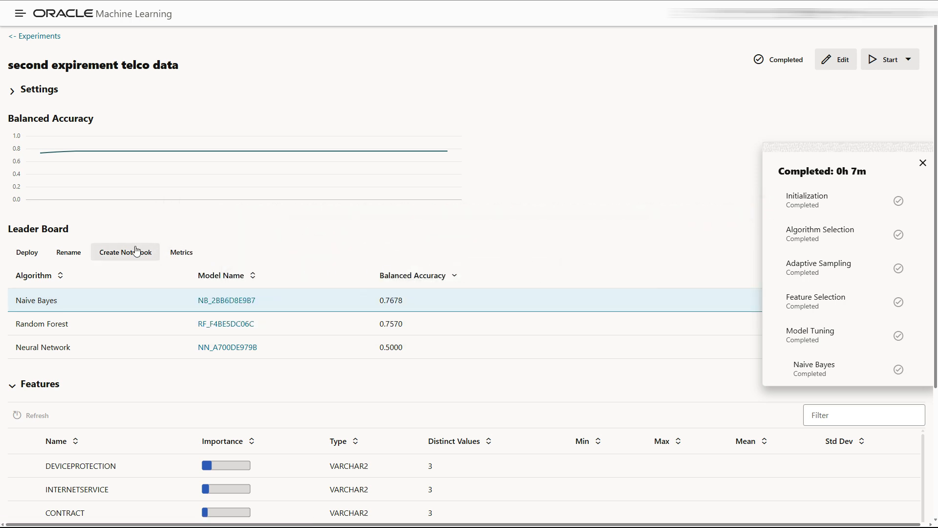
Create a notebook from the Naive Bayes model under its default name and open it
click(116, 253)
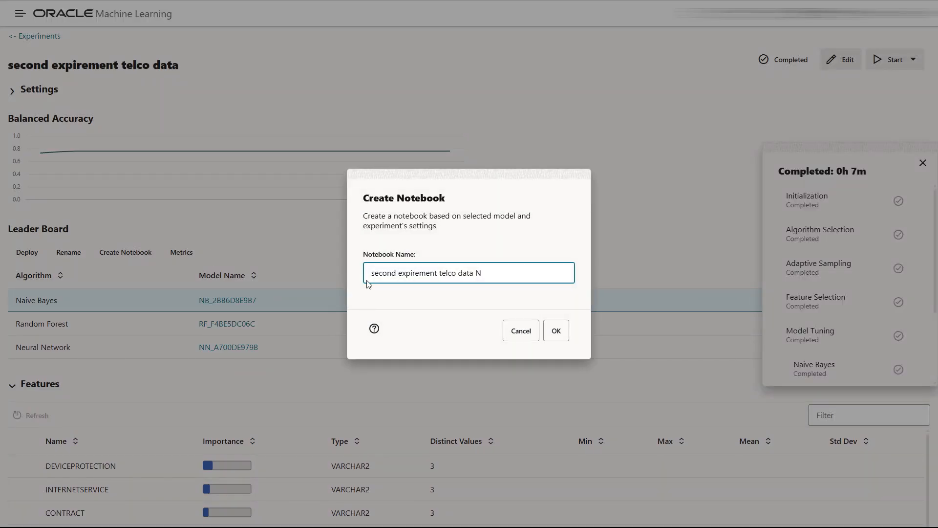
click(555, 331)
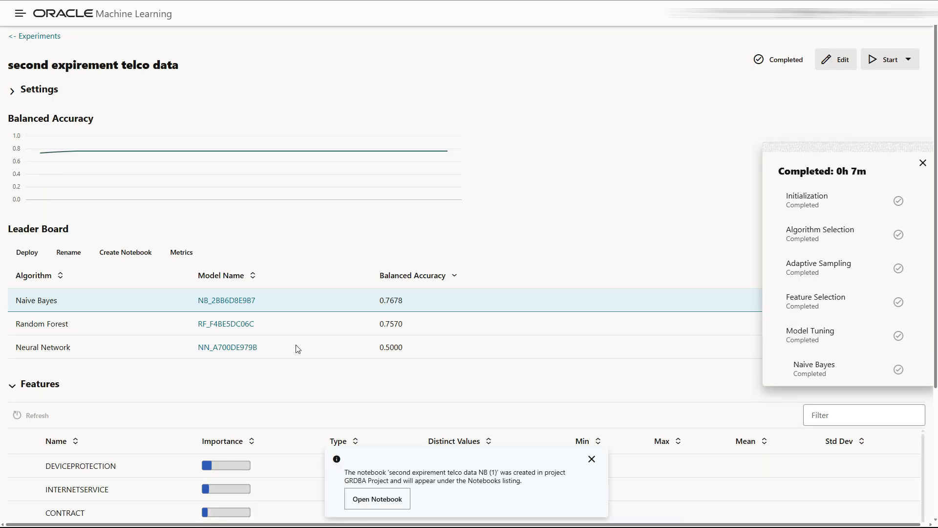
click(377, 498)
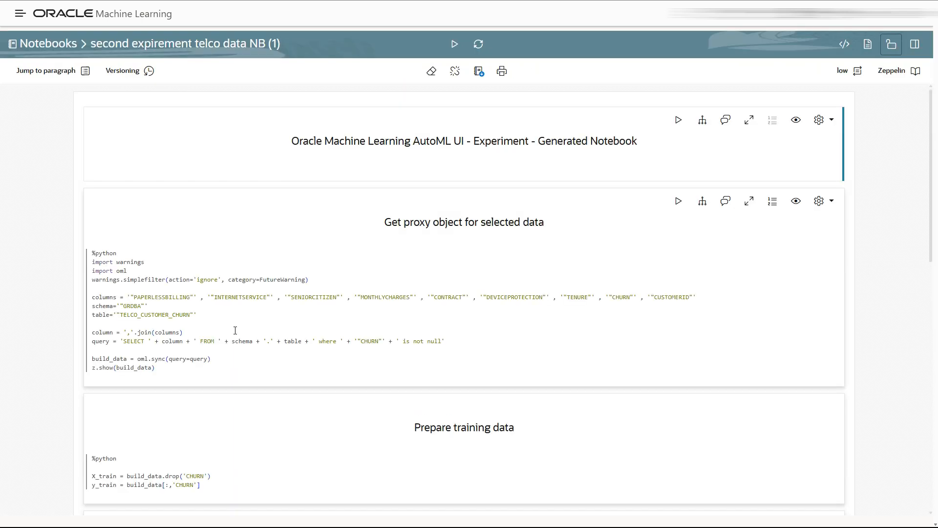
Browse the Naive Bayes notebook's column-sync and training-data paragraphs, then return to the top
scroll(235, 331, down, 9)
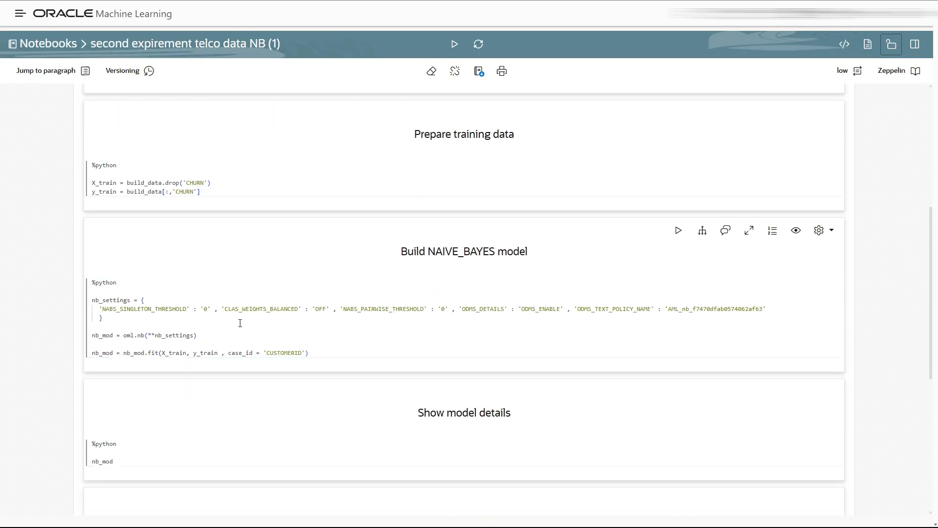
scroll(240, 323, down, 4)
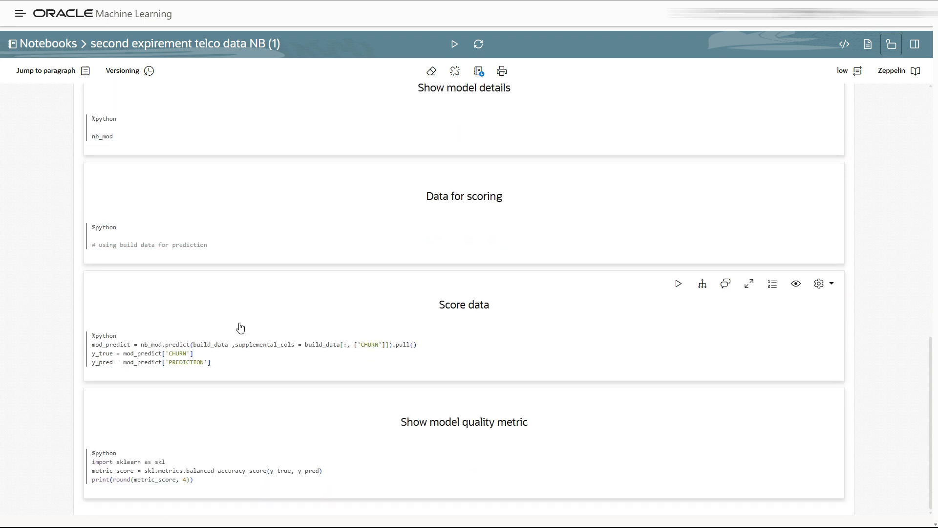
scroll(240, 328, up, 13)
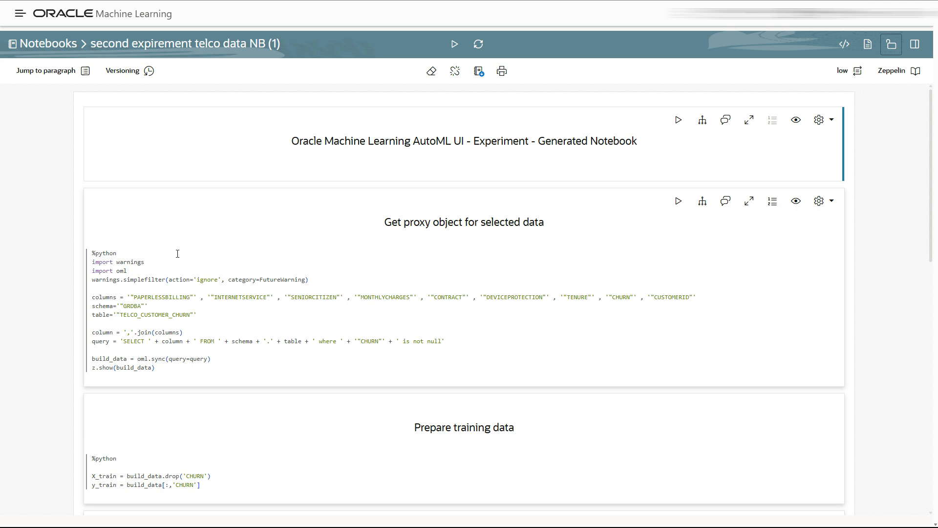
click(198, 164)
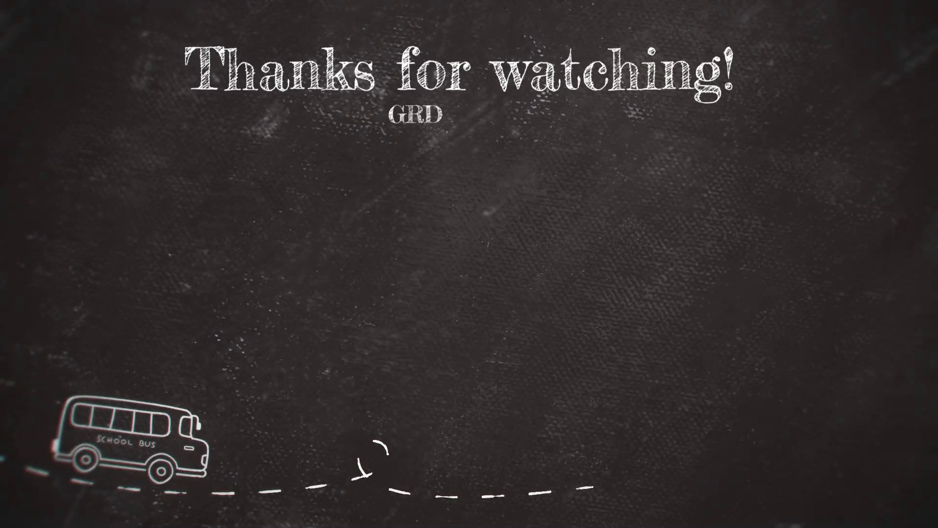